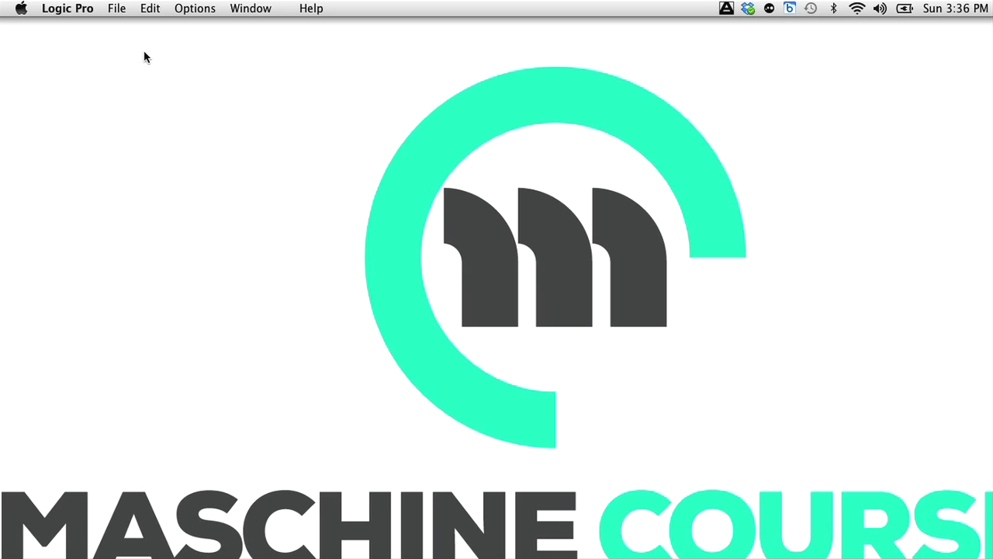
Step: Start a new empty project with one Software Instrument track and open its instrument list
{"action": "left_click", "coordinate": [120, 11]}
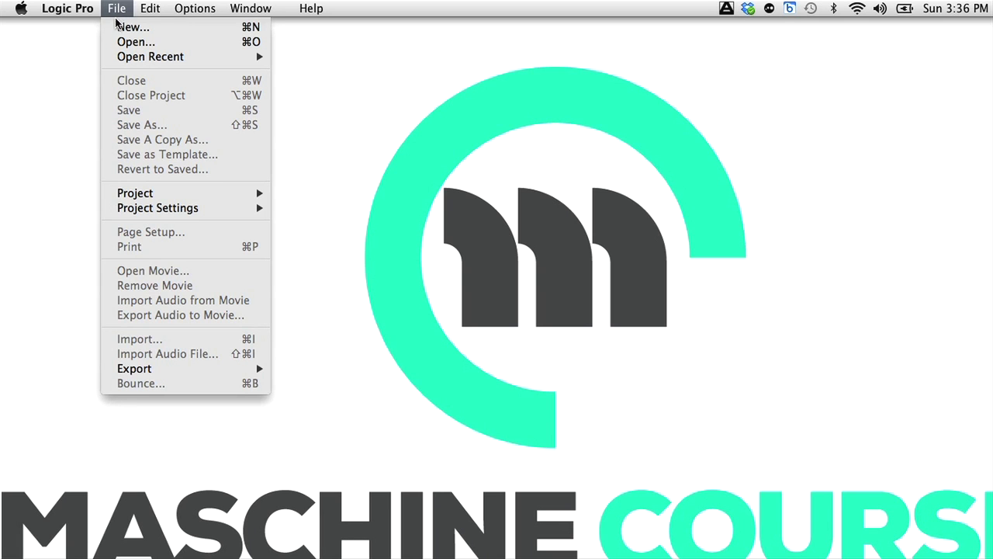
{"action": "left_click", "coordinate": [180, 31]}
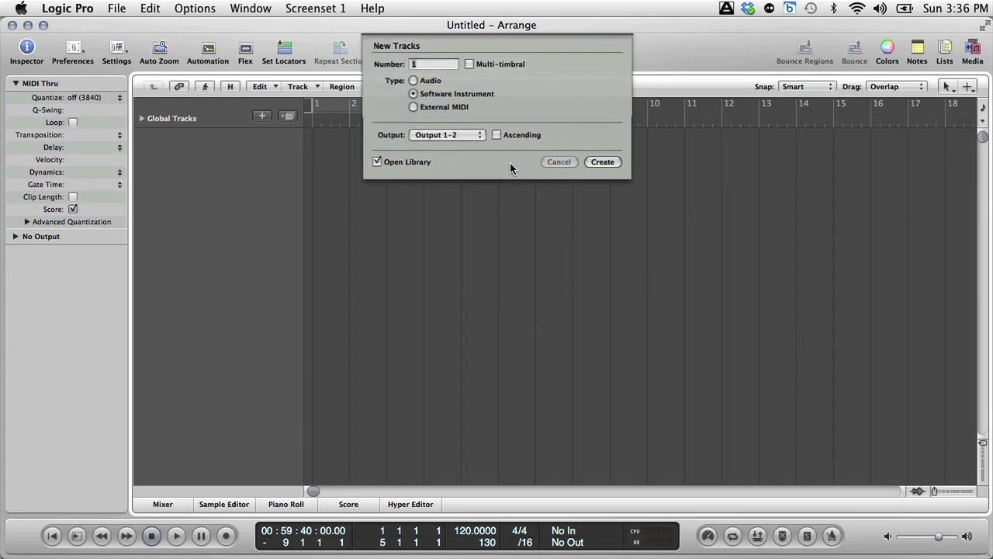
{"action": "left_click", "coordinate": [596, 165]}
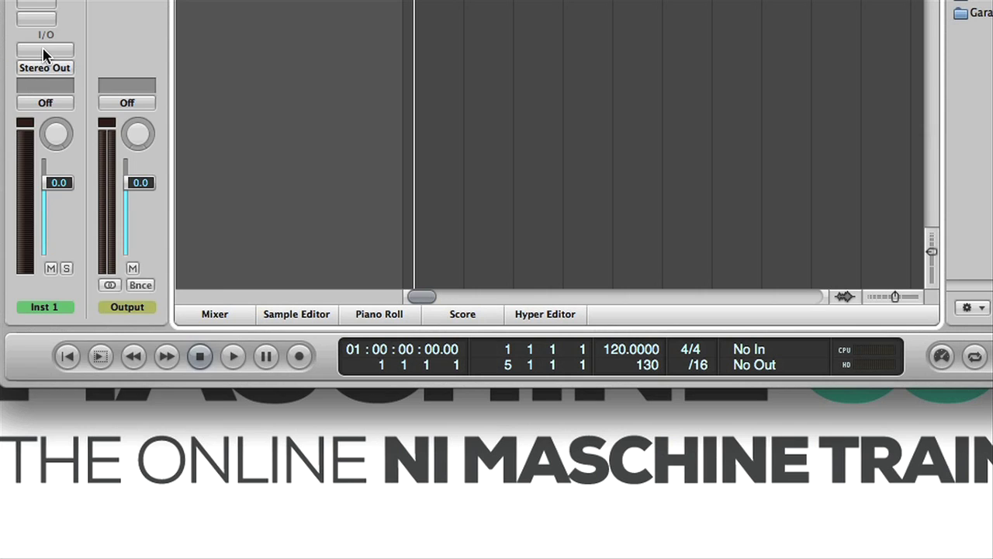
{"action": "left_click", "coordinate": [34, 306]}
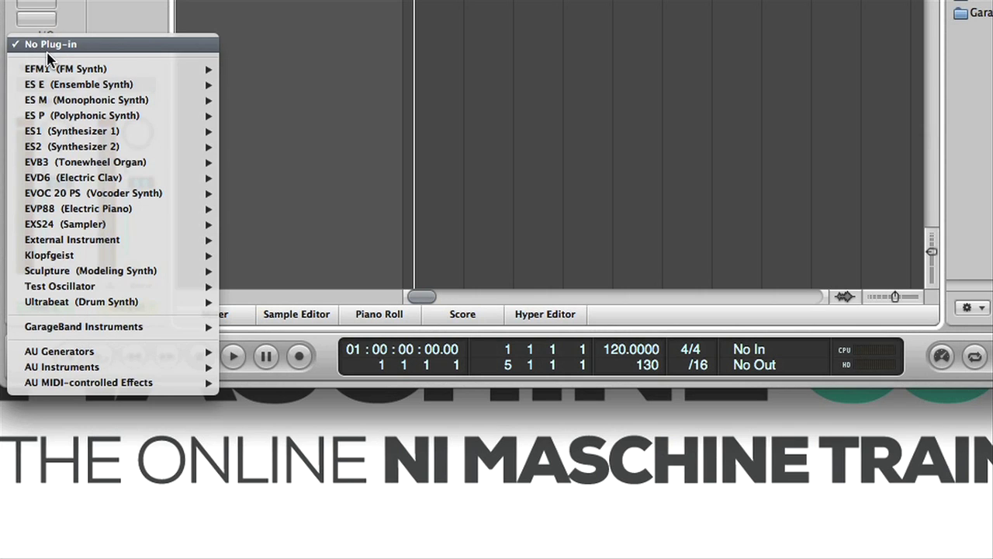
{"action": "mouse_move", "coordinate": [62, 367]}
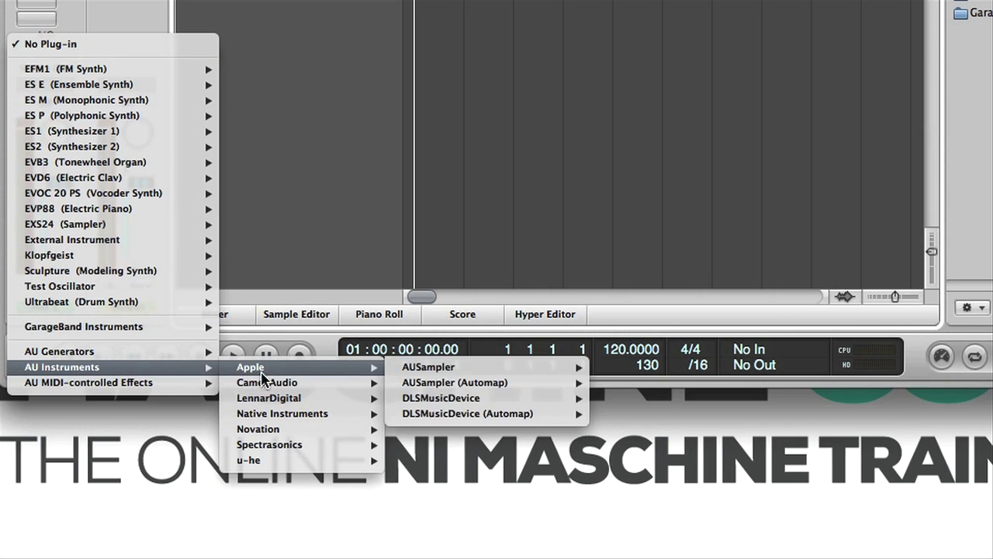
{"action": "mouse_move", "coordinate": [425, 473]}
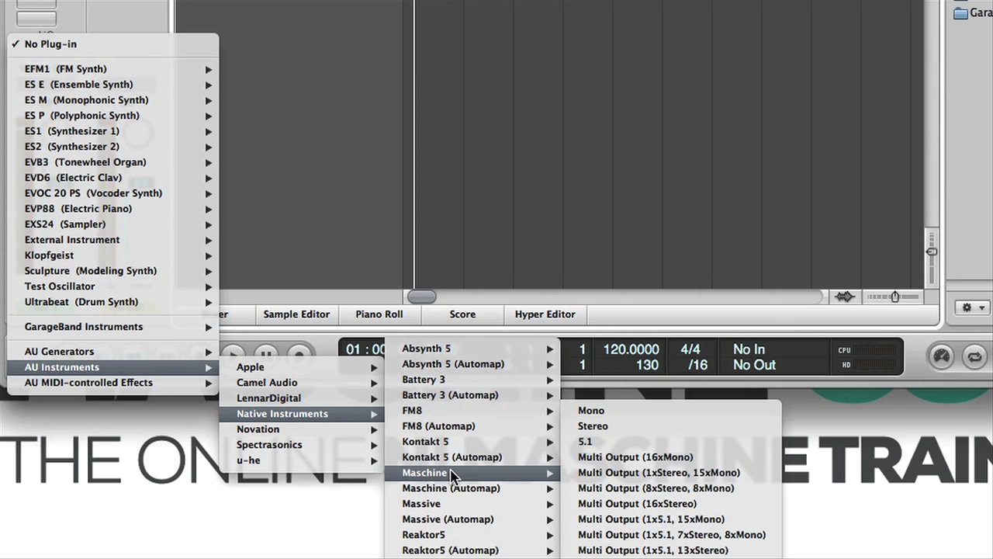
Step: Load Maschine Multi Output (8xStereo, 8xMono) and open its recent RoutingTut project
{"action": "left_click", "coordinate": [641, 488]}
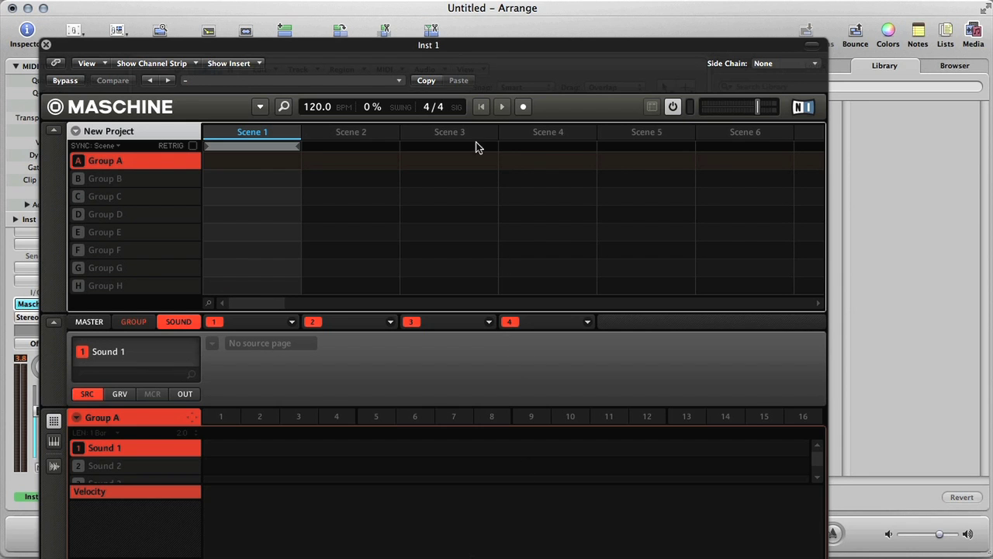
{"action": "left_click_drag", "start_coordinate": [431, 45], "coordinate": [475, 8]}
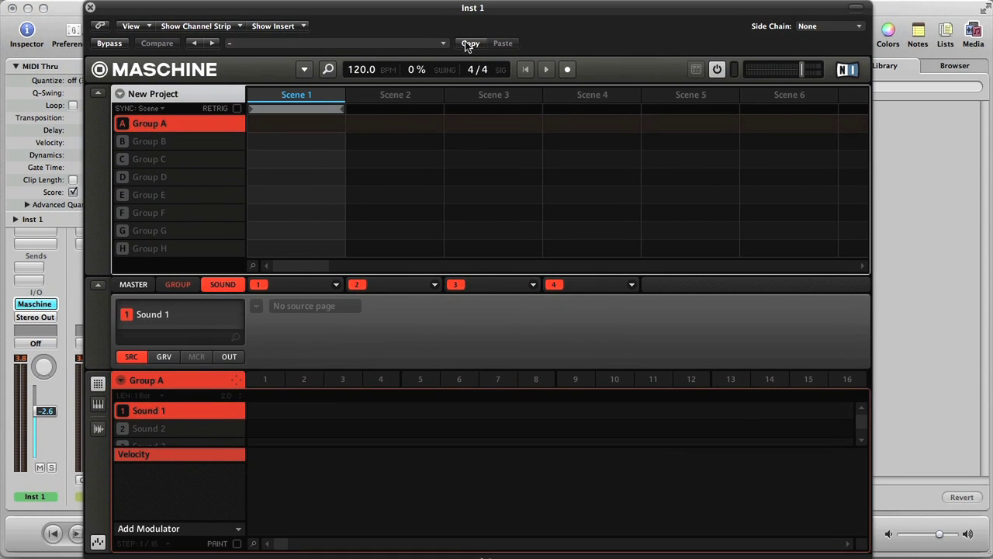
{"action": "left_click", "coordinate": [306, 69]}
{"action": "mouse_move", "coordinate": [314, 88]}
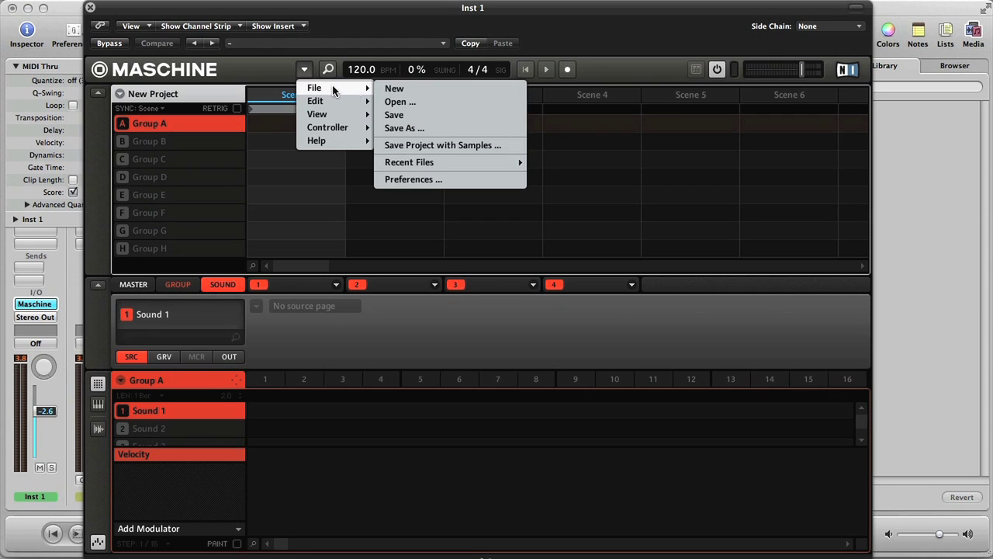
{"action": "mouse_move", "coordinate": [409, 162]}
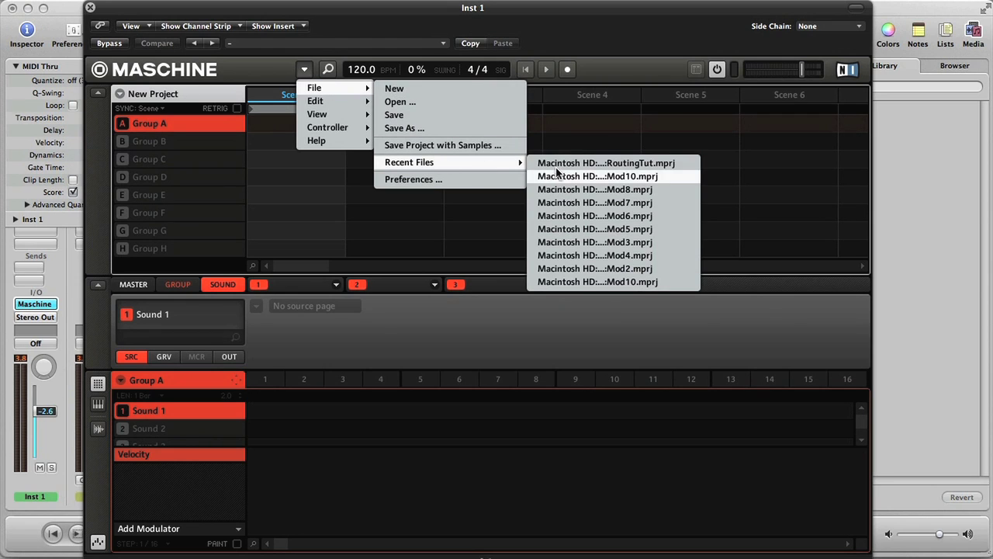
{"action": "left_click", "coordinate": [557, 166]}
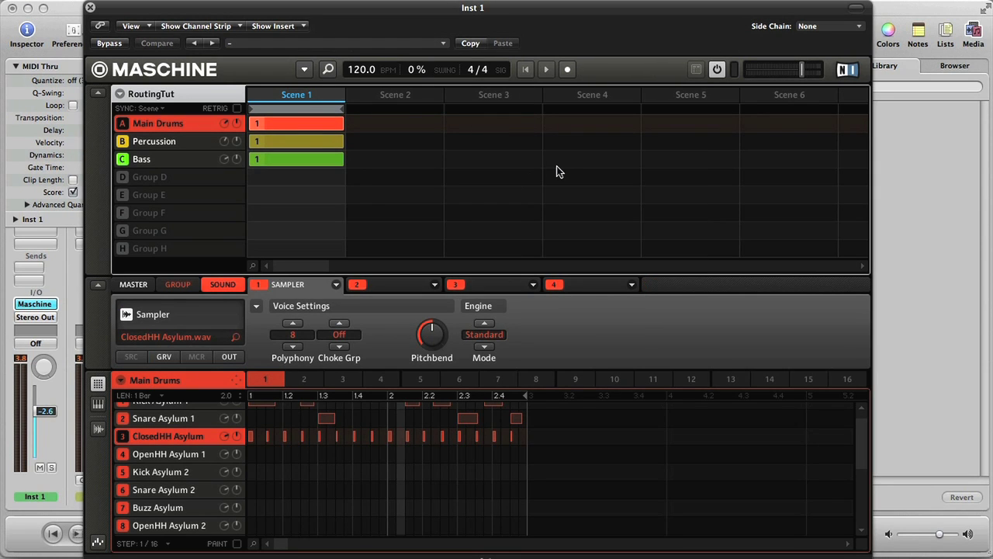
{"action": "left_click", "coordinate": [99, 286]}
{"action": "scroll", "coordinate": [298, 421], "scroll_direction": "up", "scroll_amount": 1}
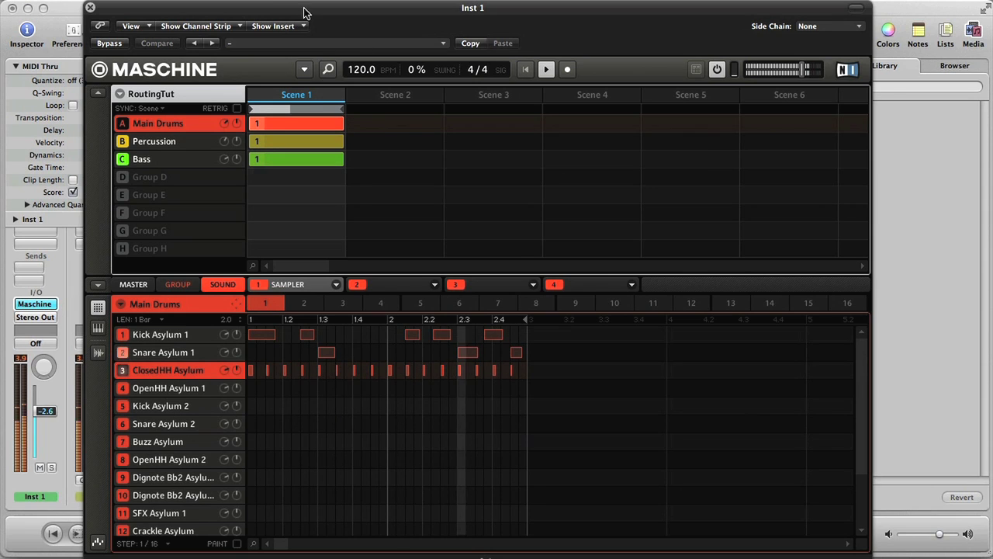
Step: Set the Logic project tempo to 140 BPM
{"action": "left_click_drag", "start_coordinate": [270, 7], "coordinate": [679, 6]}
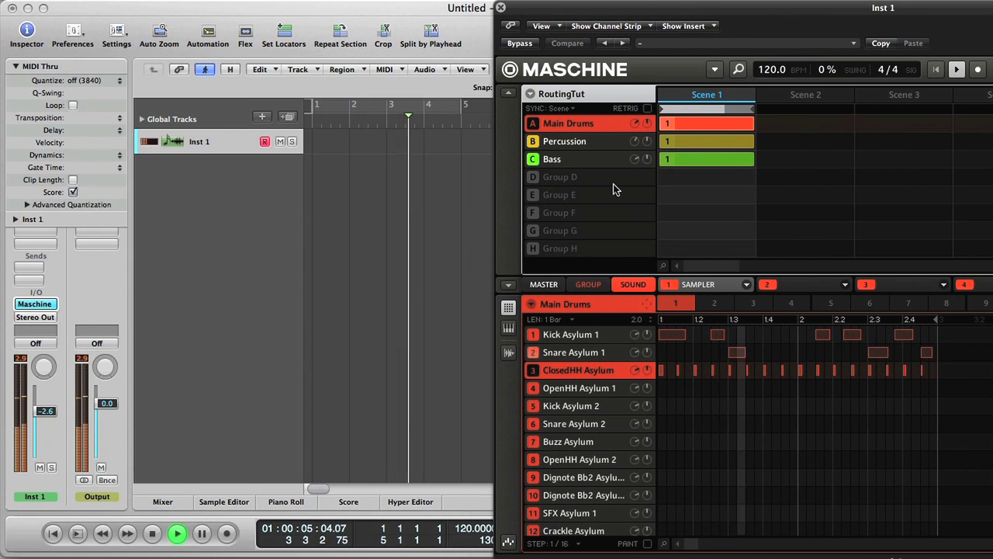
{"action": "double_click", "coordinate": [472, 527]}
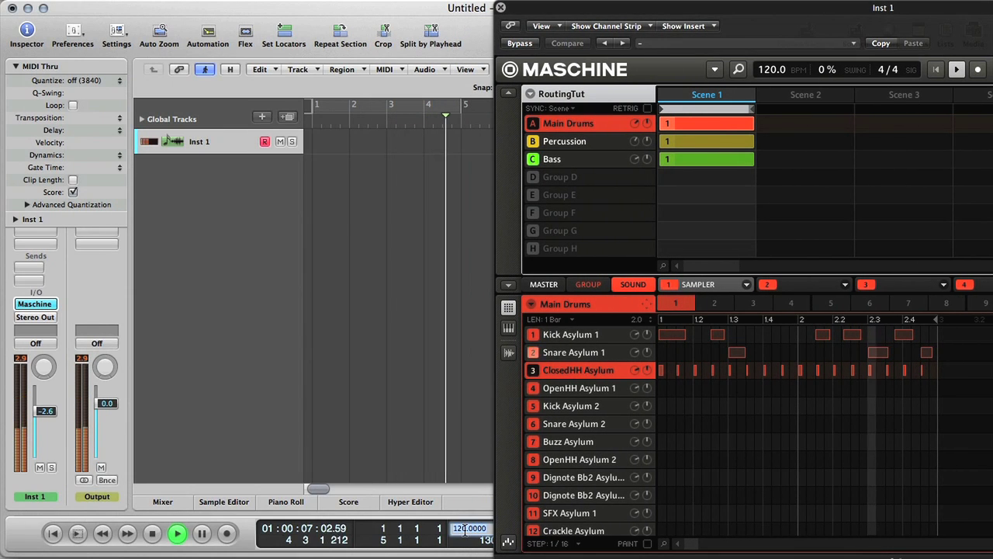
{"action": "type", "text": "140"}
{"action": "key", "text": "Return"}
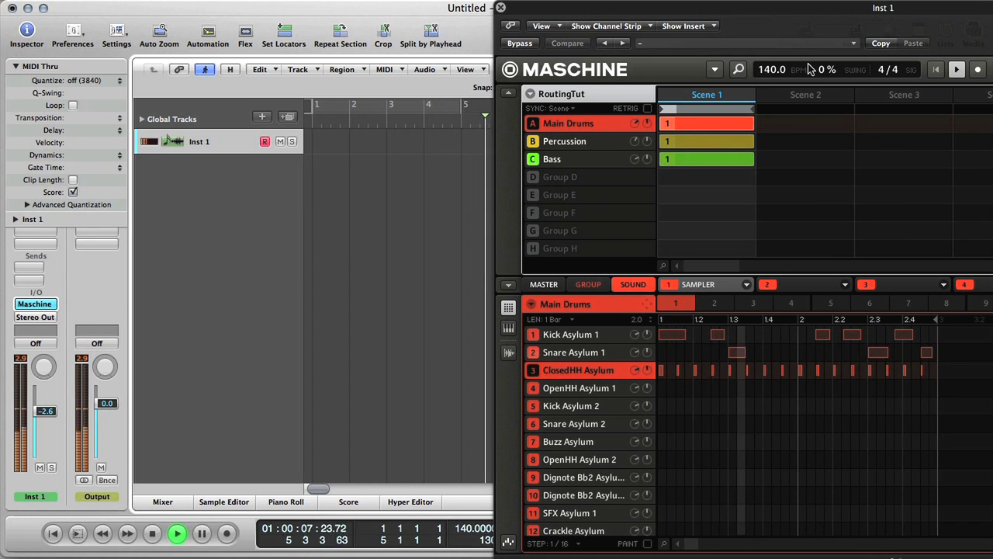
{"action": "left_click_drag", "start_coordinate": [815, 10], "coordinate": [415, 9]}
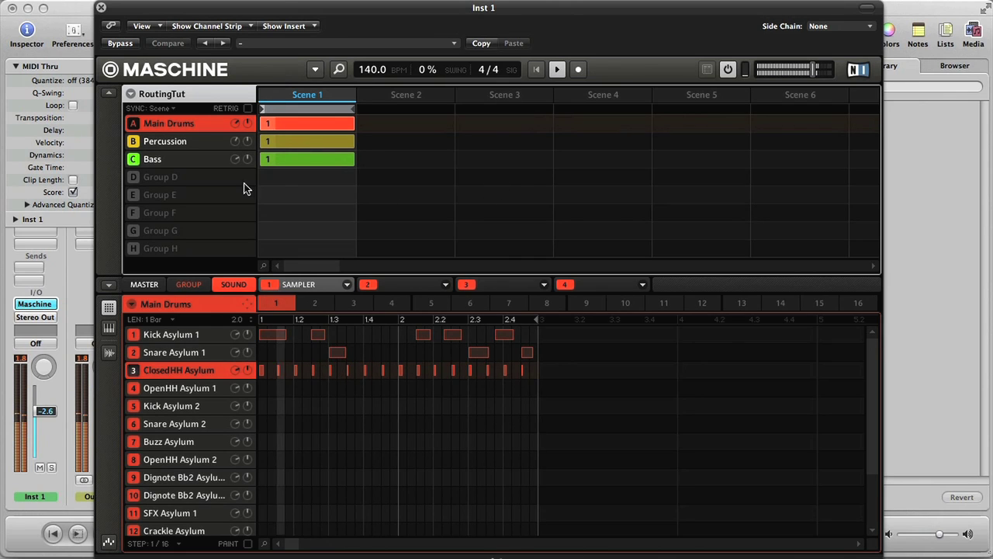
{"action": "right_click", "coordinate": [132, 123]}
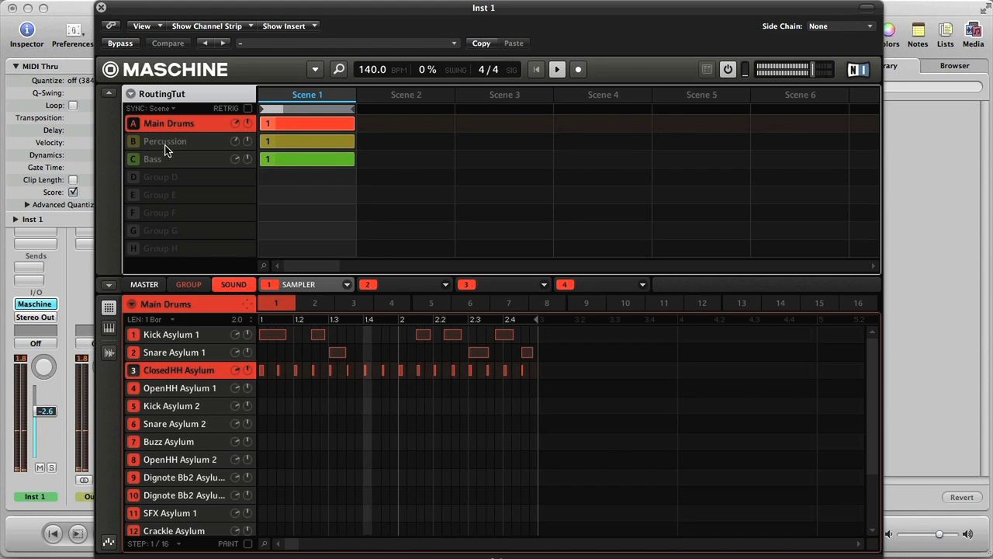
{"action": "left_click", "coordinate": [133, 147]}
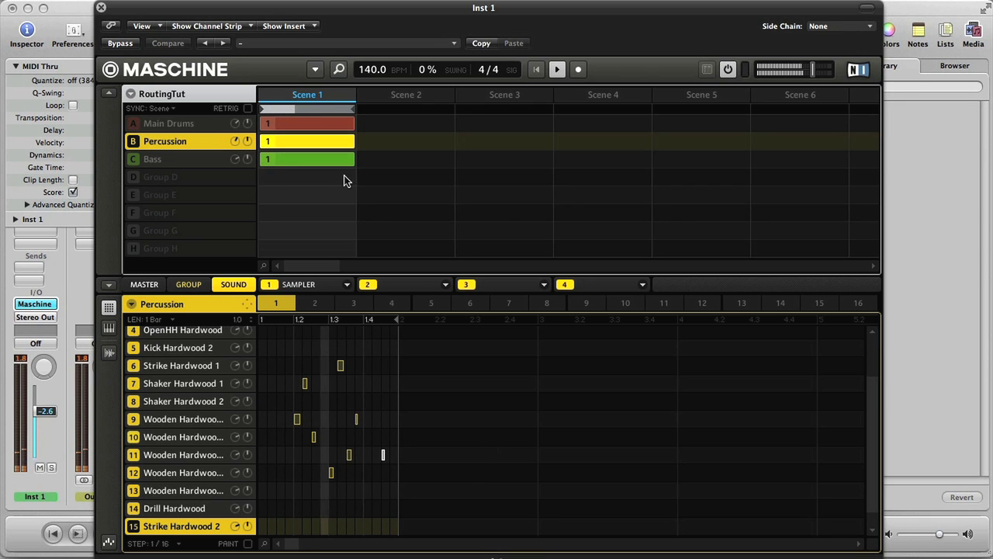
{"action": "left_click", "coordinate": [135, 161]}
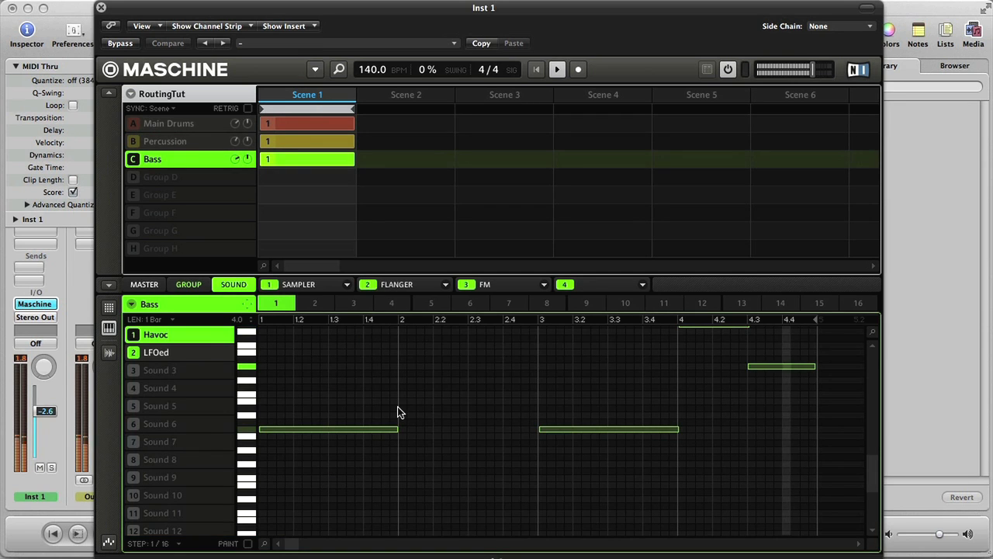
{"action": "left_click", "coordinate": [208, 351]}
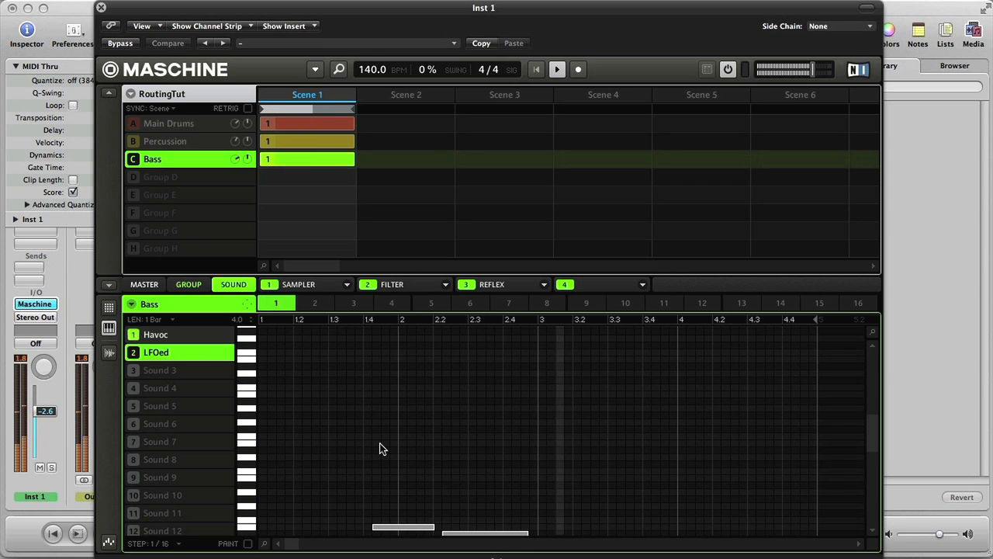
{"action": "left_click", "coordinate": [198, 334]}
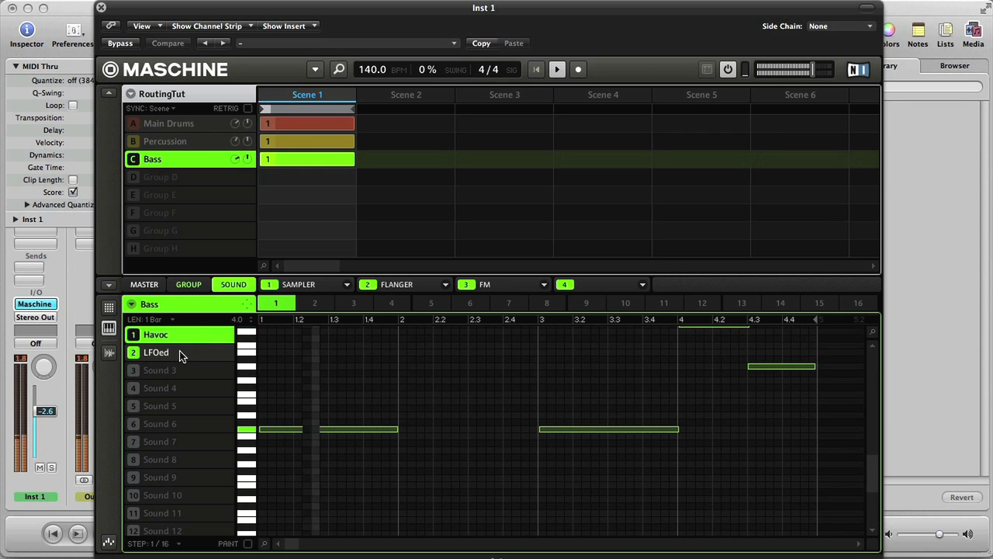
{"action": "left_click", "coordinate": [184, 354]}
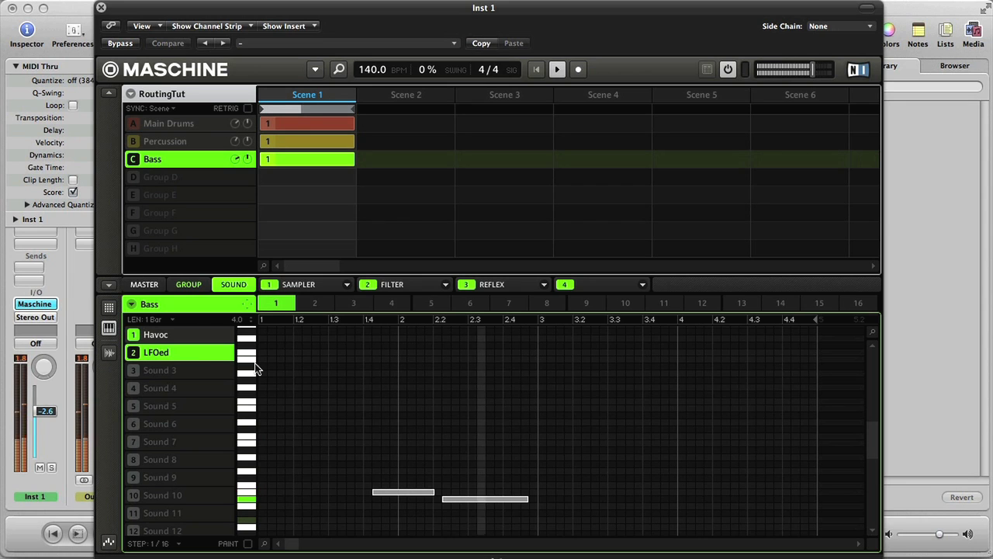
{"action": "left_click", "coordinate": [198, 336]}
{"action": "scroll", "coordinate": [520, 466], "scroll_direction": "up", "scroll_amount": 1}
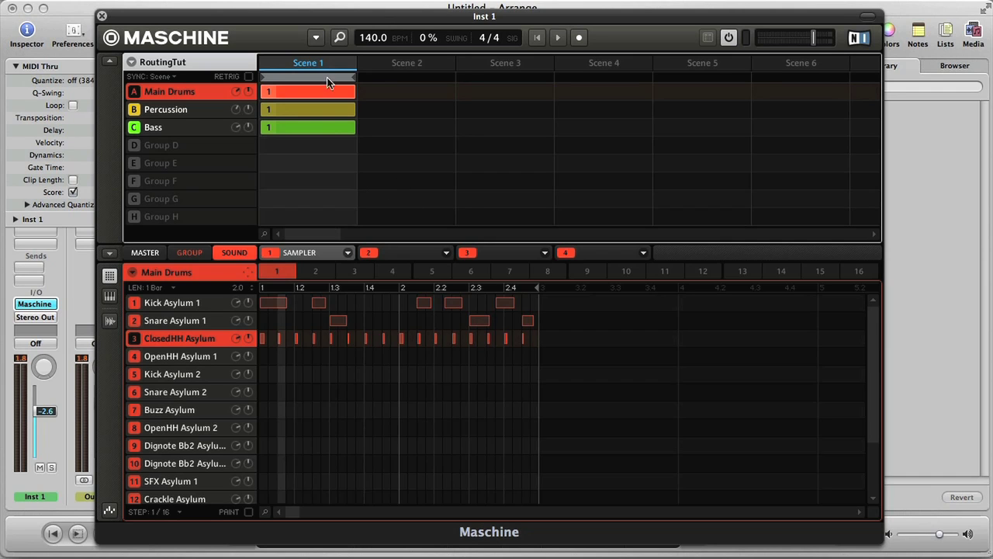
Step: Add four new instrument tracks below the Maschine track
{"action": "left_click_drag", "start_coordinate": [142, 25], "coordinate": [475, 21]}
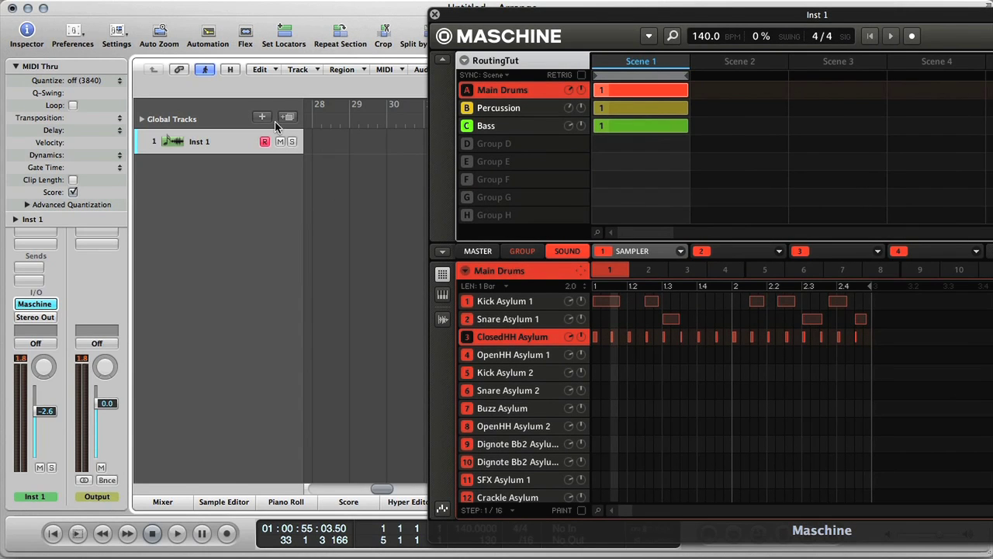
{"action": "left_click", "coordinate": [262, 118]}
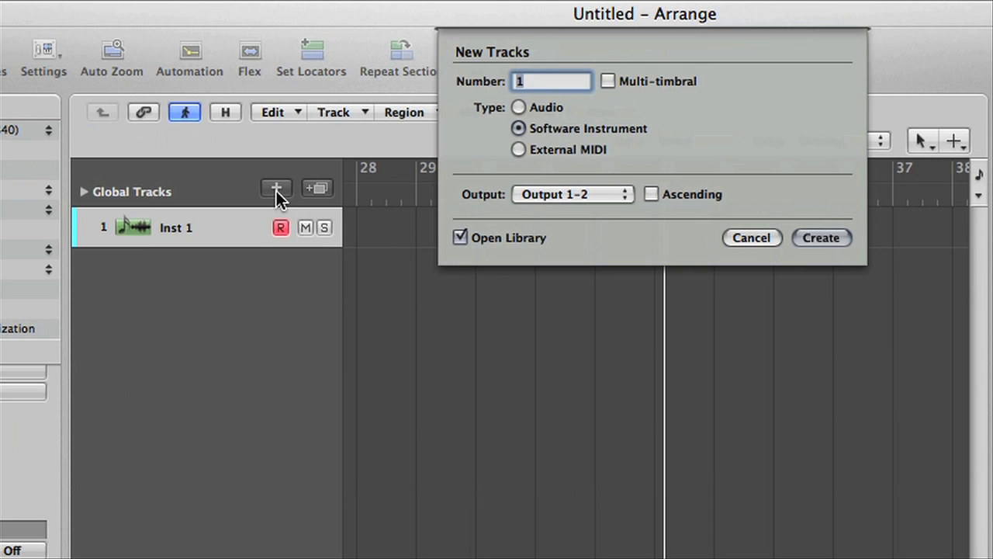
{"action": "type", "text": "4"}
{"action": "key", "text": "Return"}
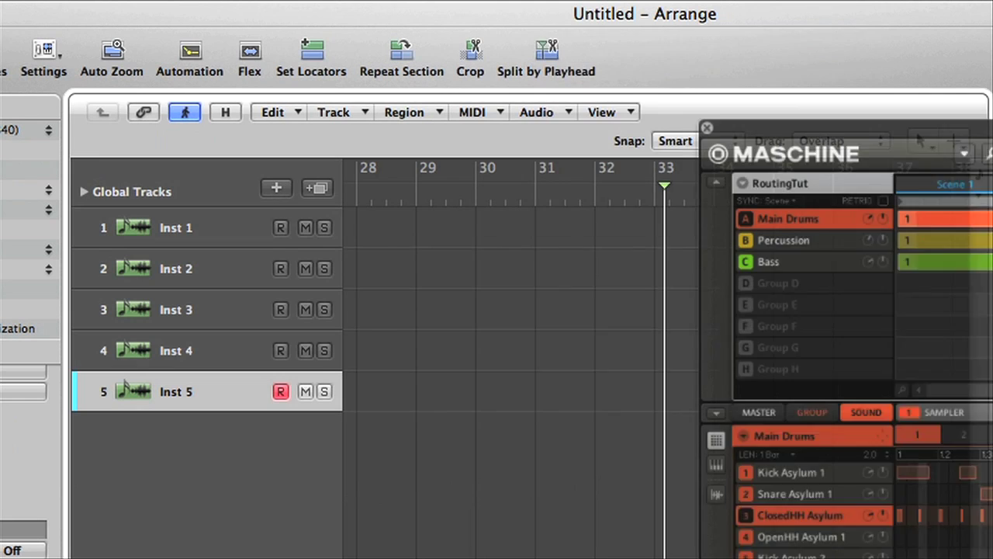
Step: Rename track 2 to 'Group A Kit' and begin renaming track 3
{"action": "double_click", "coordinate": [179, 271]}
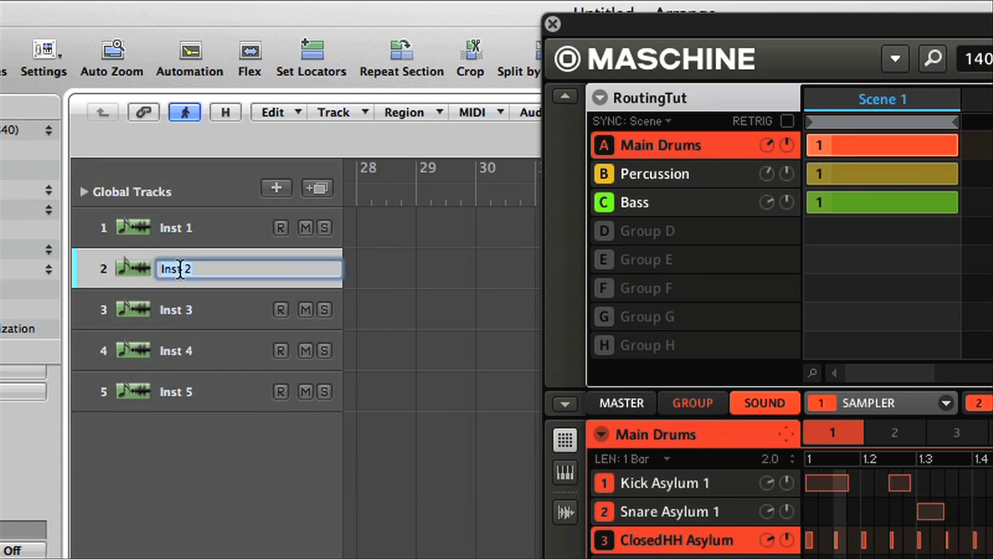
{"action": "type", "text": "C"}
{"action": "key", "text": "Return"}
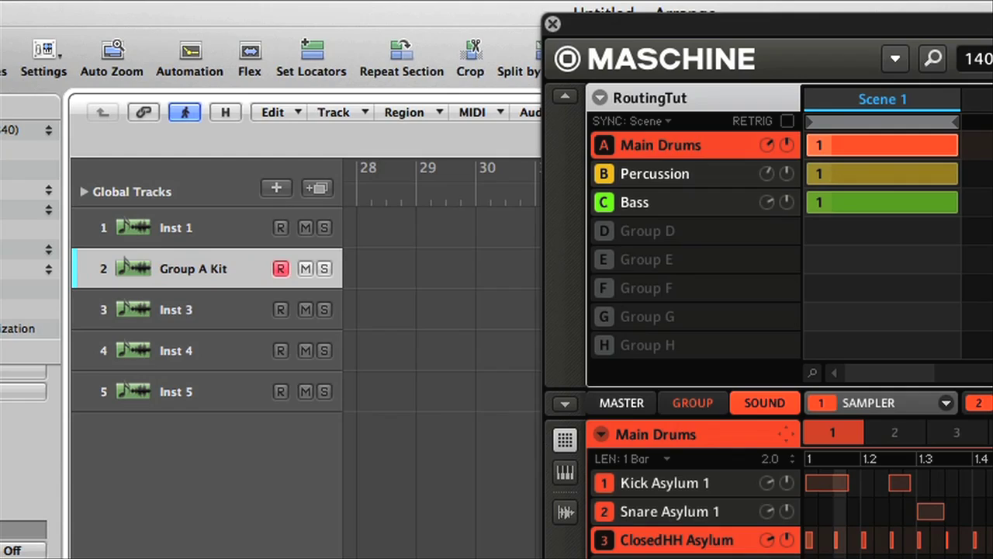
{"action": "double_click", "coordinate": [175, 309]}
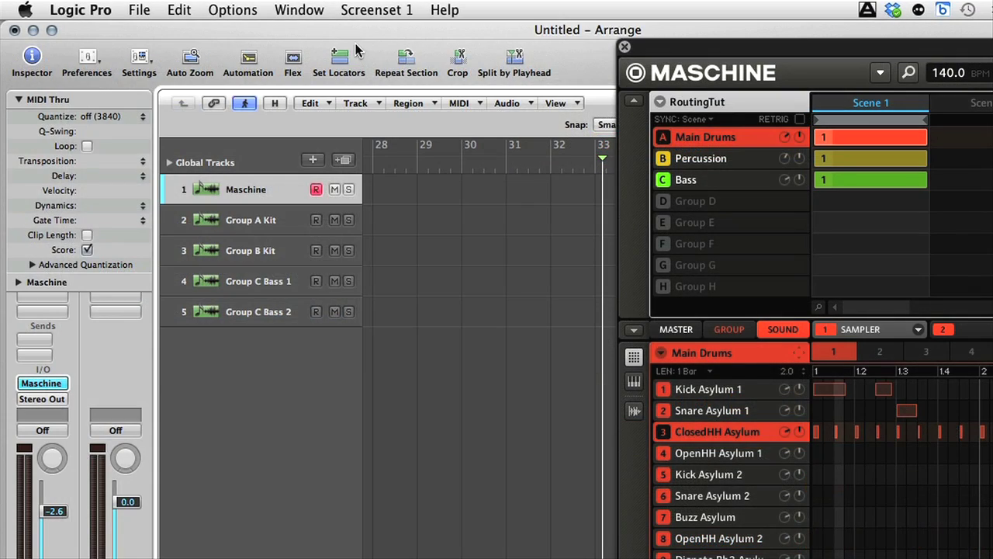
Step: Open the Environment mixer and cable Group C Bass 2 into the Maschine channel
{"action": "left_click", "coordinate": [301, 12]}
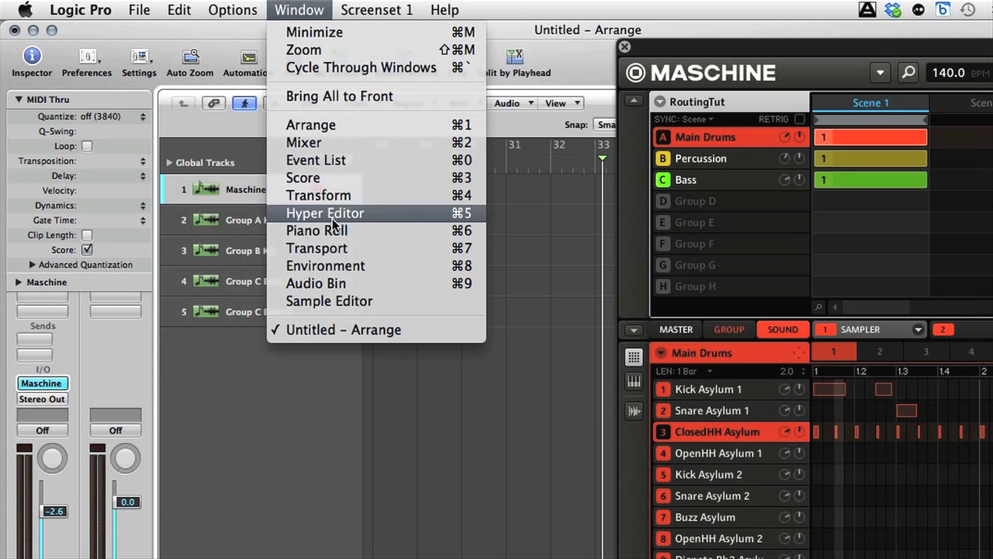
{"action": "left_click", "coordinate": [387, 267]}
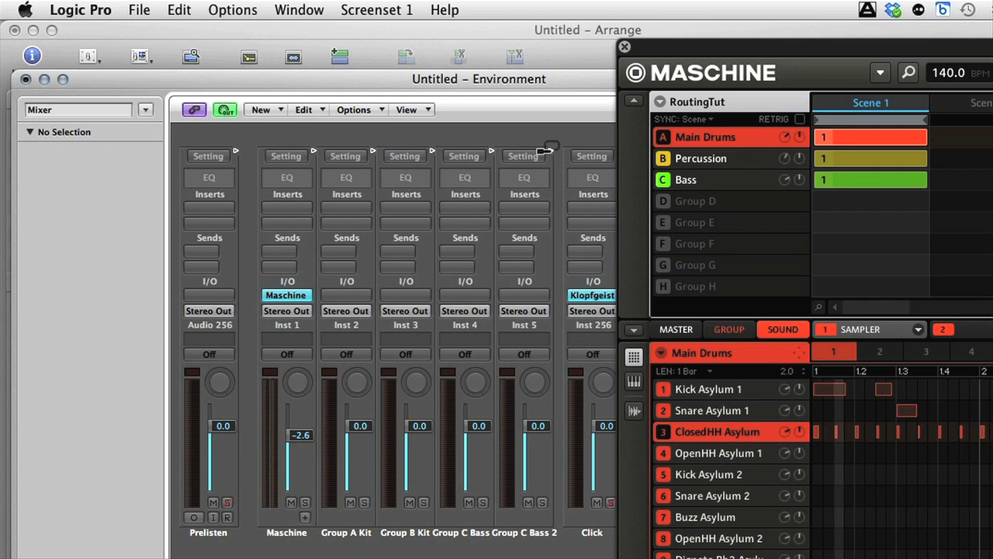
{"action": "left_click_drag", "start_coordinate": [545, 150], "coordinate": [284, 155]}
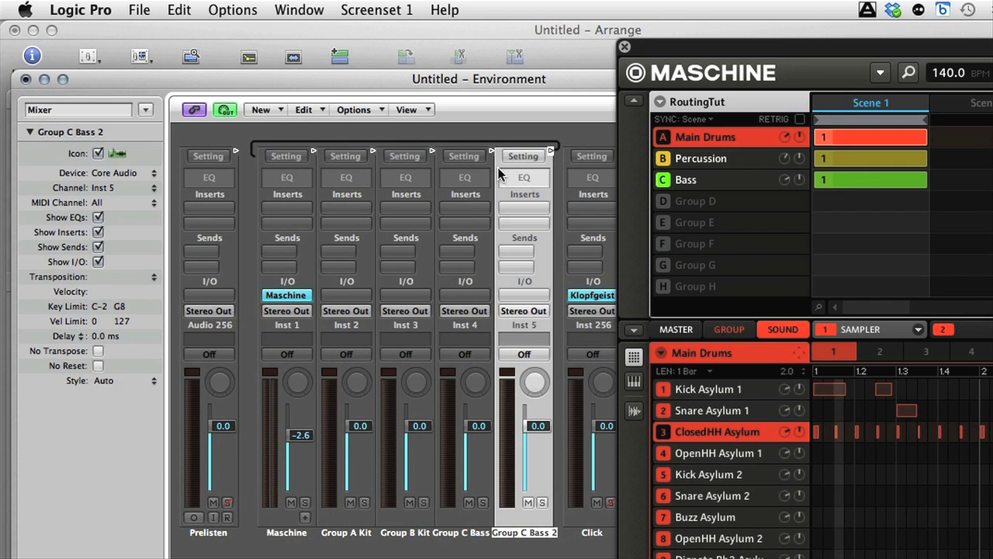
{"action": "left_click", "coordinate": [491, 149]}
{"action": "left_click", "coordinate": [261, 161]}
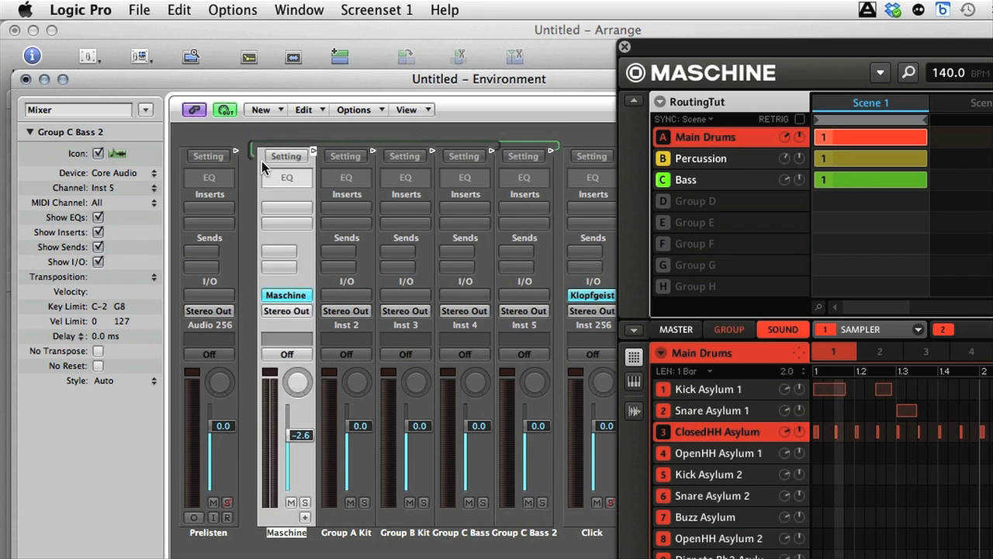
Step: Cable Group C Bass 1, Group B Kit and Group A Kit into Maschine, then close the Environment
{"action": "left_click_drag", "start_coordinate": [491, 150], "coordinate": [285, 164]}
{"action": "left_click_drag", "start_coordinate": [432, 150], "coordinate": [286, 156]}
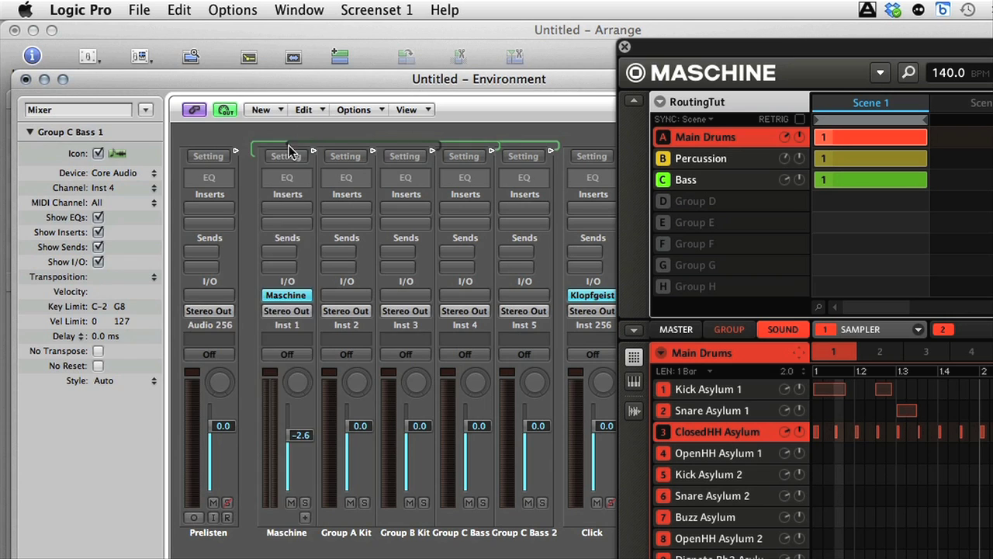
{"action": "left_click_drag", "start_coordinate": [372, 151], "coordinate": [263, 161]}
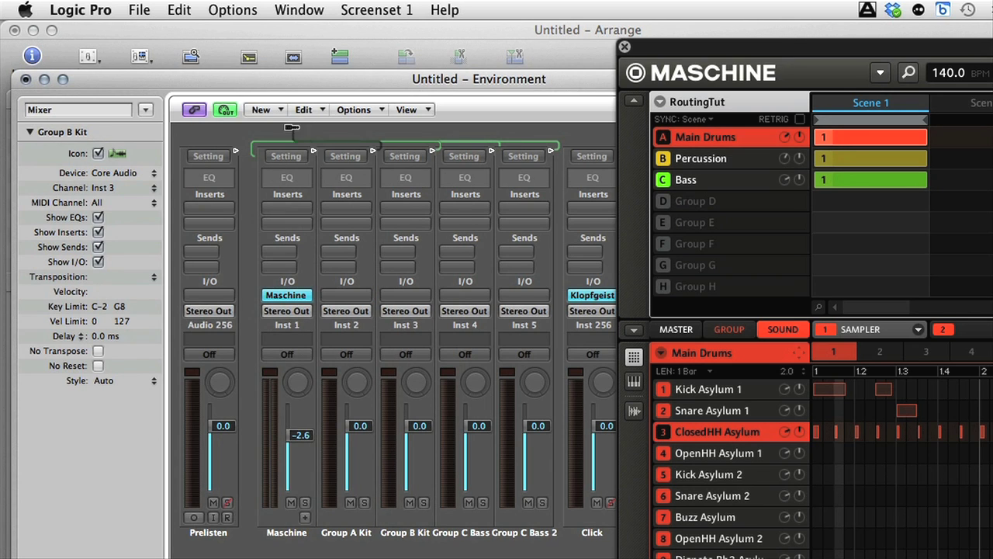
{"action": "left_click", "coordinate": [26, 80]}
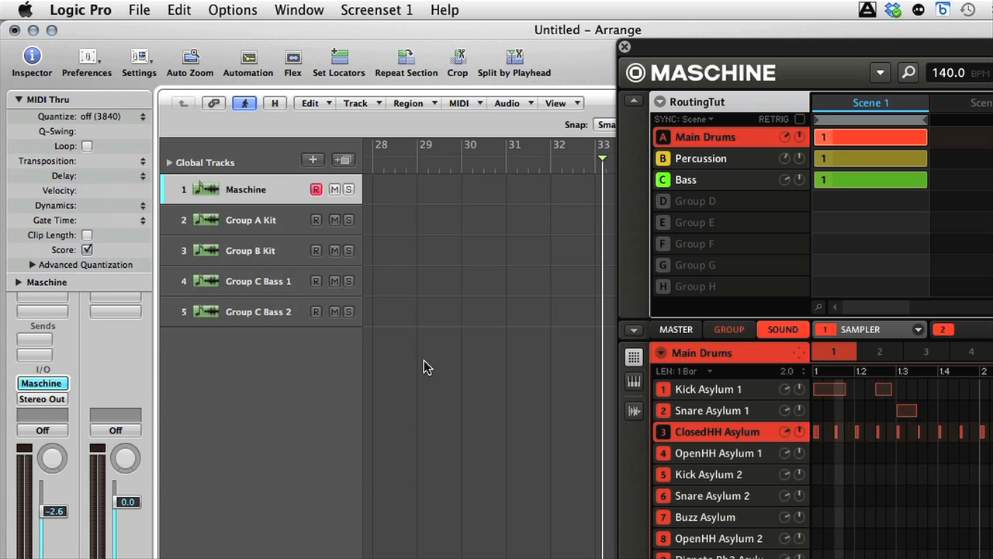
Step: With Group A Kit selected, map Maschine's sounds to MIDI notes on channel 1, root C3
{"action": "left_click", "coordinate": [268, 222]}
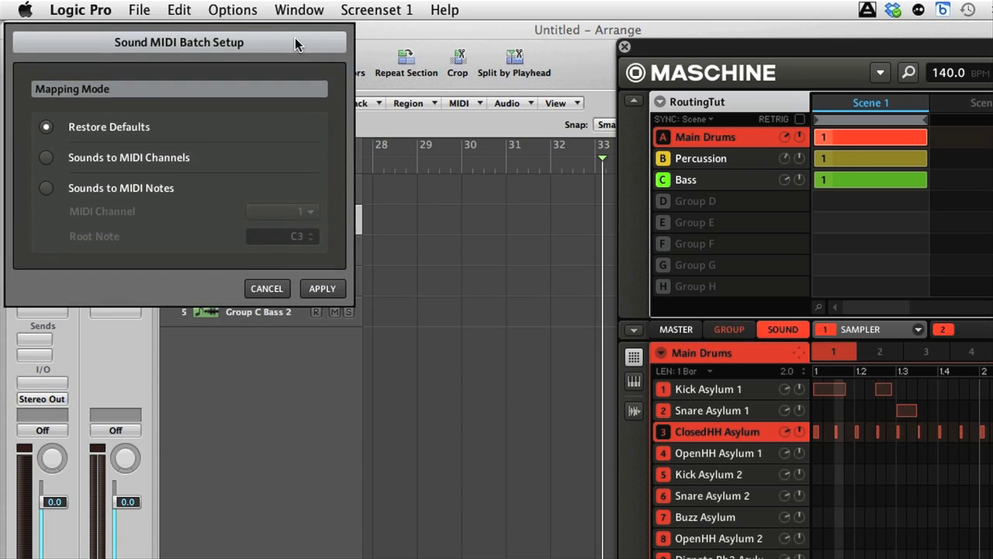
{"action": "left_click_drag", "start_coordinate": [294, 37], "coordinate": [515, 162]}
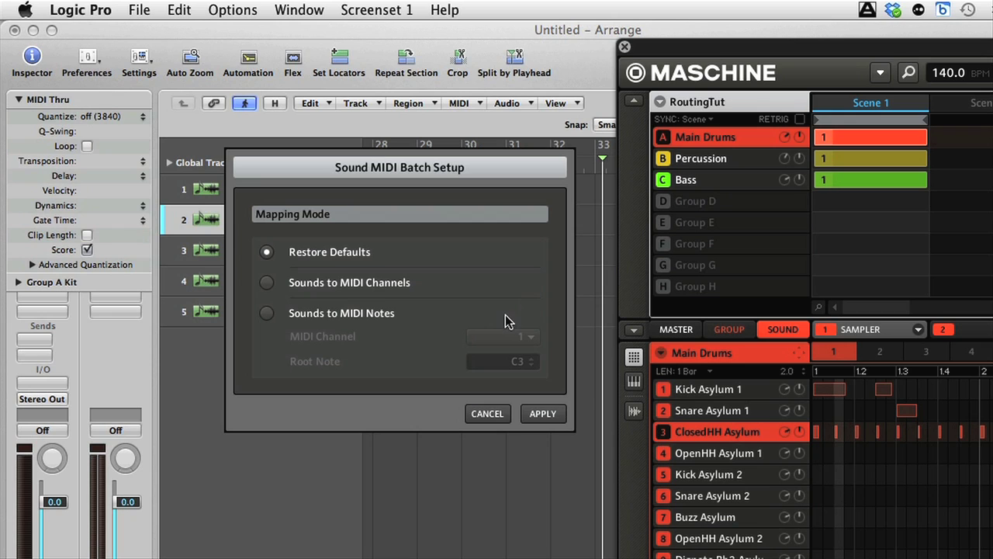
{"action": "left_click", "coordinate": [267, 314]}
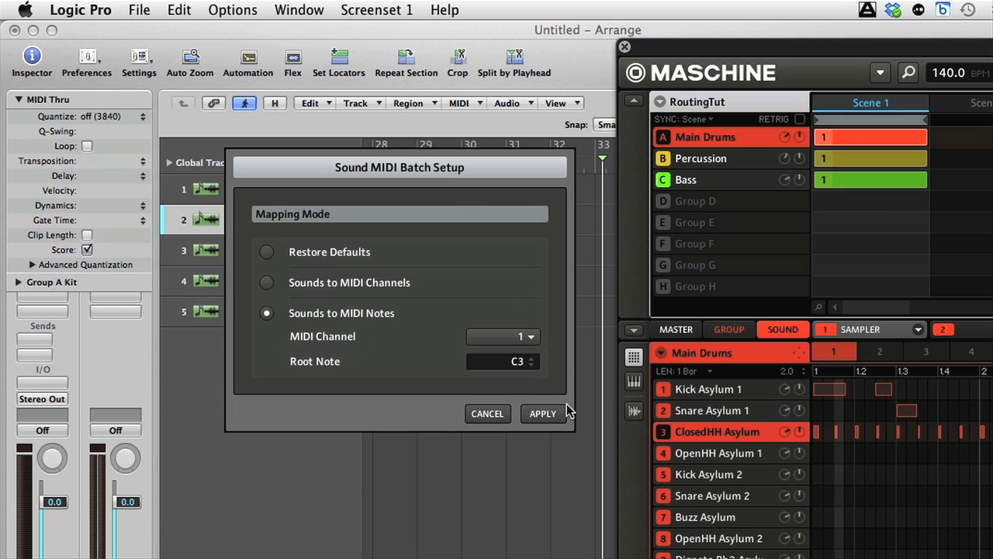
{"action": "left_click", "coordinate": [543, 412]}
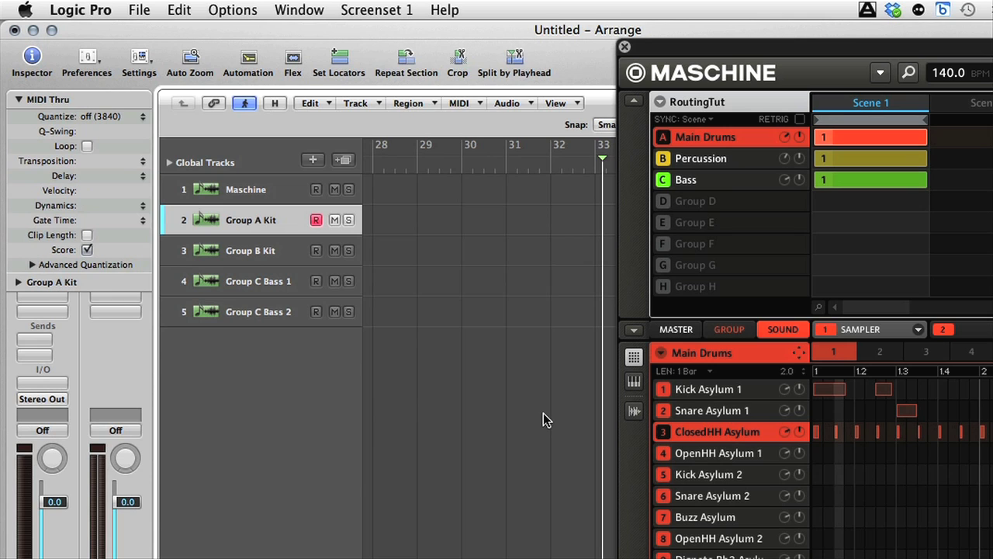
Step: Place the Main Drums pattern on Group A Kit as a Kick Asylum 1 region looping bars 1–5
{"action": "key", "text": "Return"}
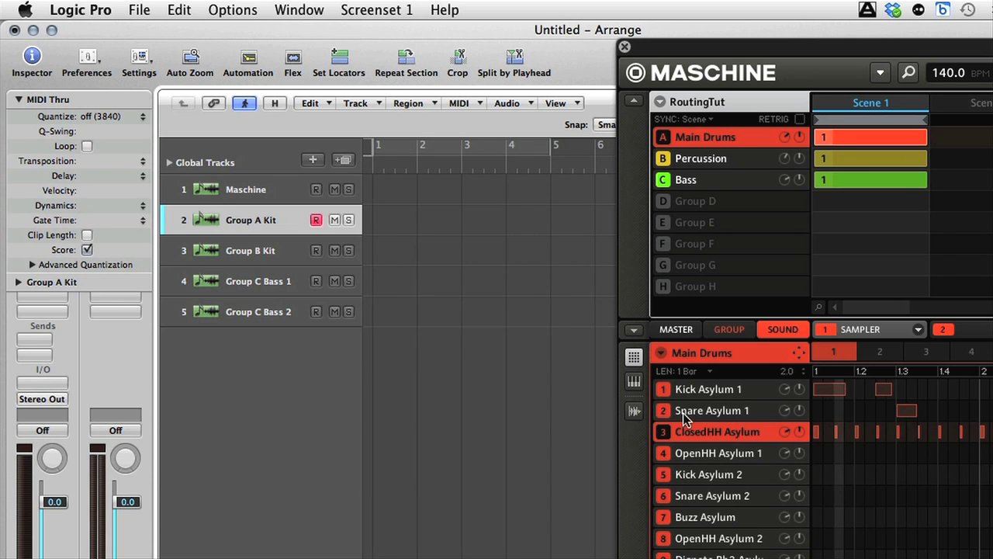
{"action": "left_click_drag", "start_coordinate": [799, 353], "coordinate": [385, 220]}
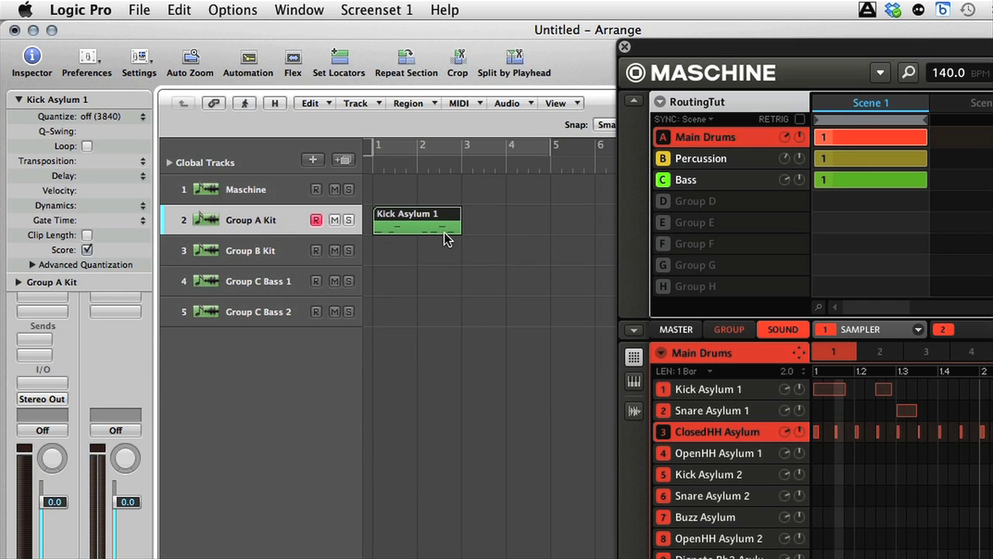
{"action": "left_click", "coordinate": [87, 147]}
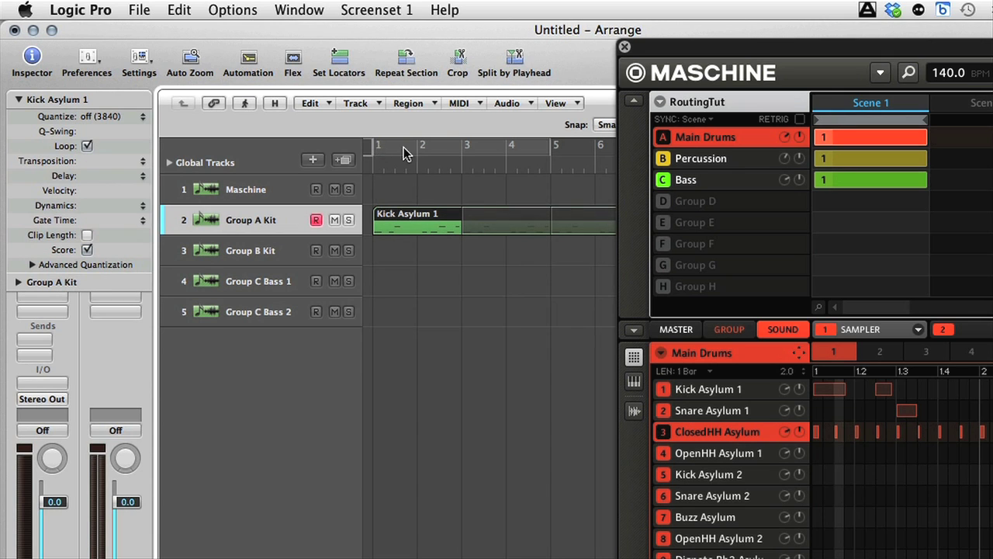
{"action": "left_click_drag", "start_coordinate": [405, 149], "coordinate": [551, 148]}
{"action": "left_click_drag", "start_coordinate": [582, 220], "coordinate": [556, 214]}
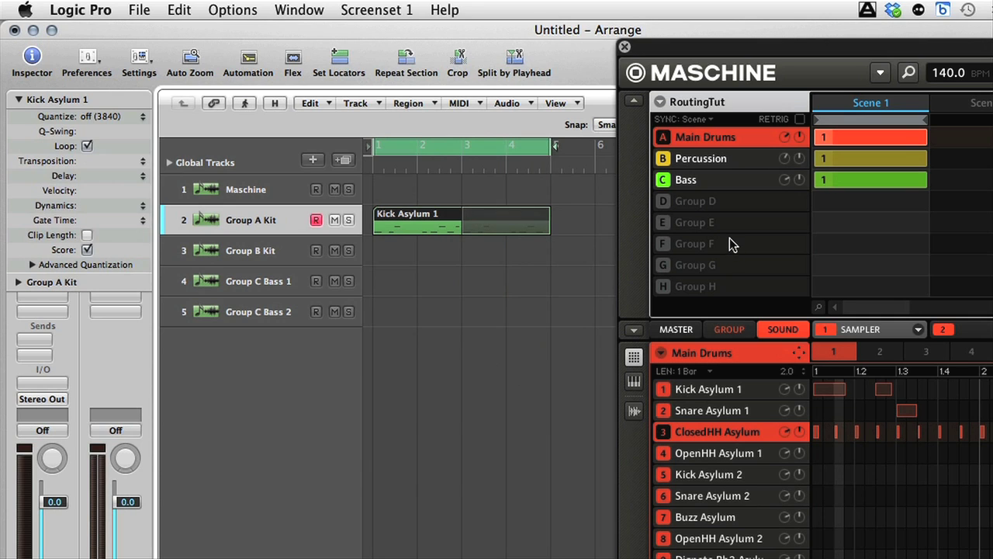
Step: Switch Main Drums to empty pattern 2, solo it, and start playback
{"action": "left_click", "coordinate": [880, 353]}
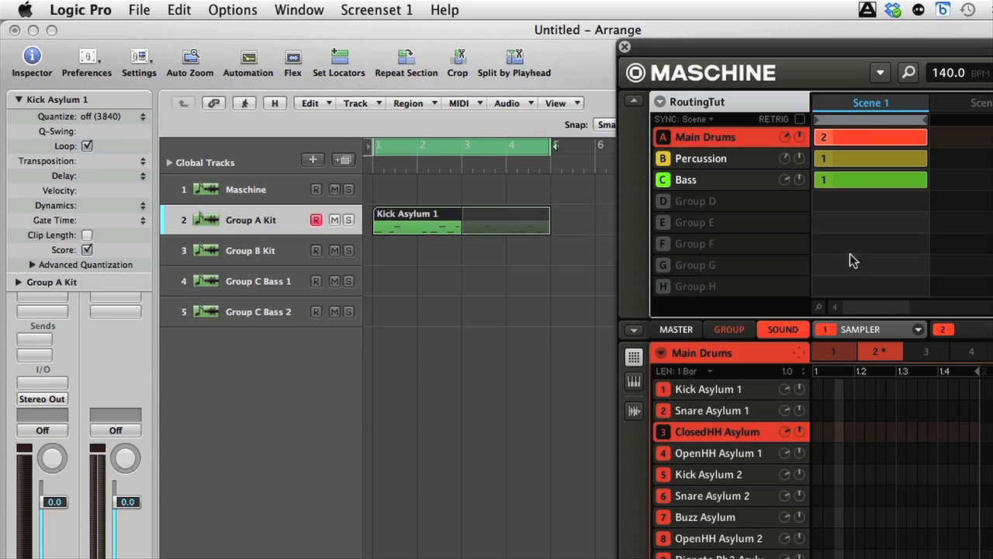
{"action": "left_click", "coordinate": [664, 138]}
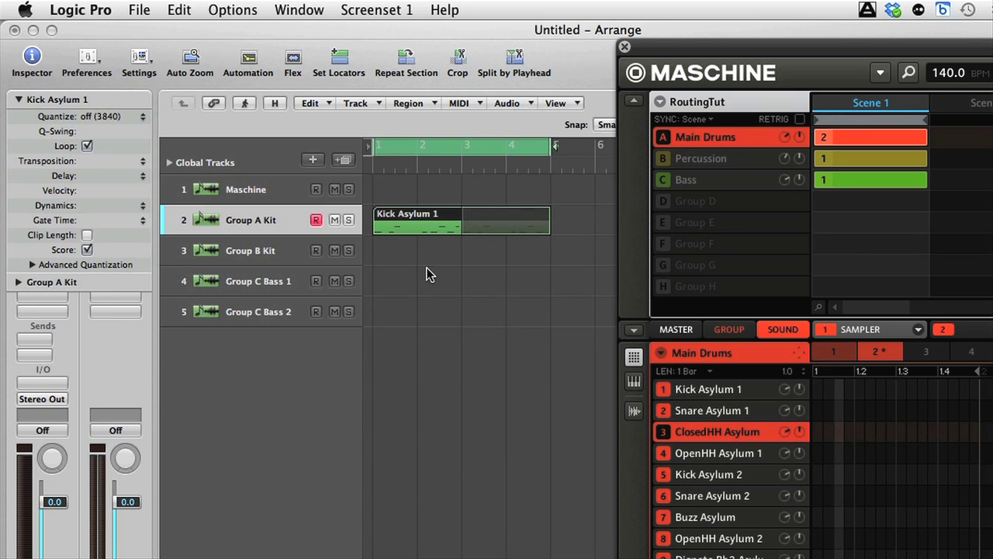
{"action": "key", "text": "space"}
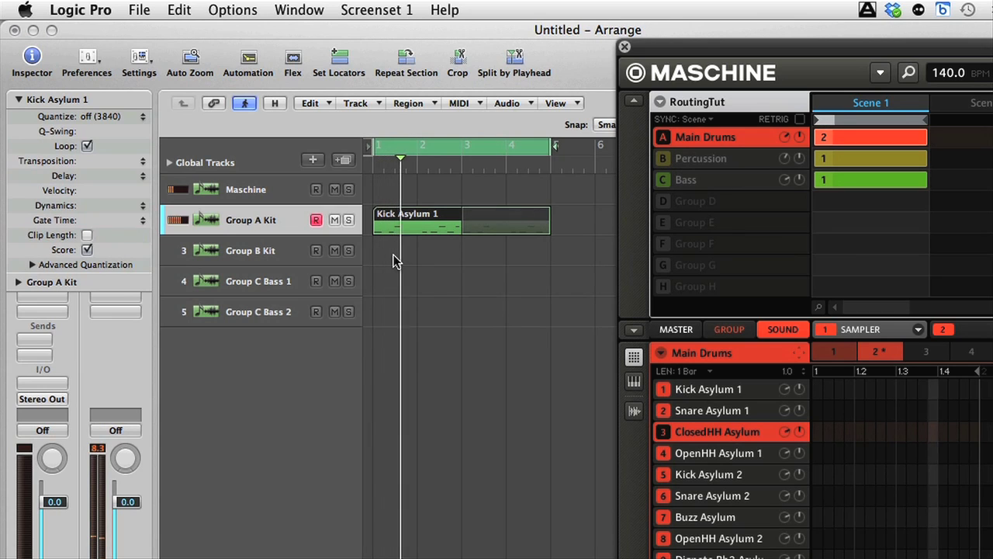
Step: Mute and then unmute the Kick Asylum 1 region
{"action": "right_click", "coordinate": [390, 214]}
{"action": "left_click", "coordinate": [423, 219]}
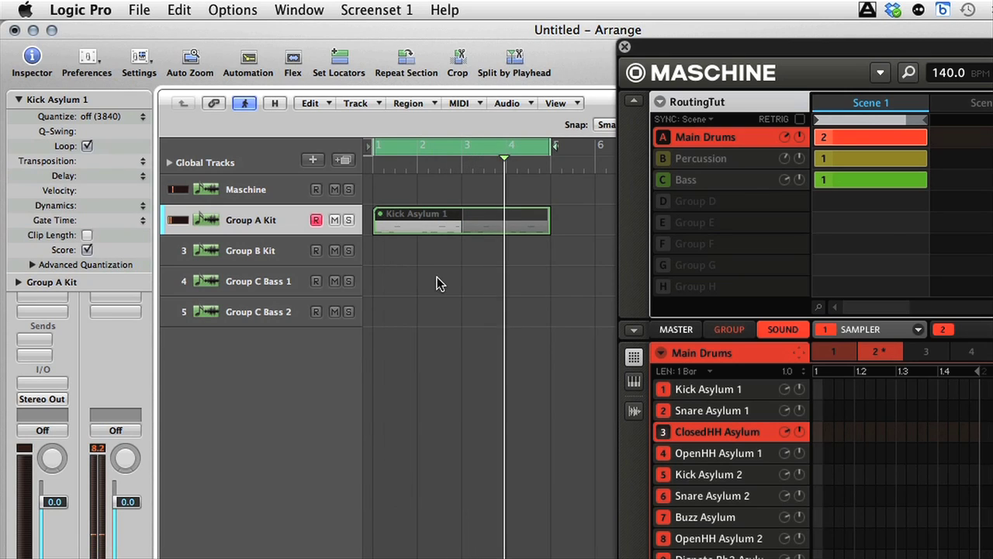
{"action": "right_click", "coordinate": [395, 213]}
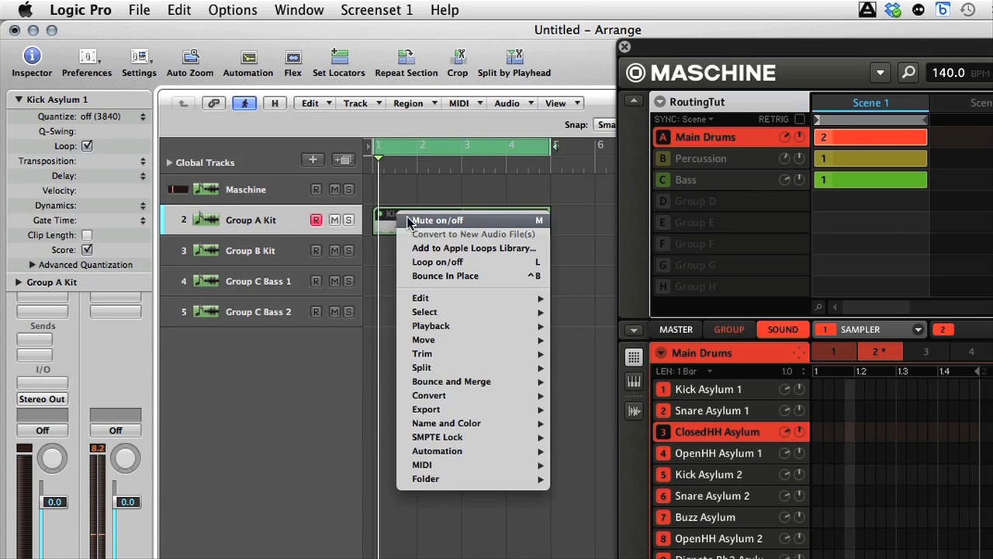
{"action": "left_click", "coordinate": [417, 221]}
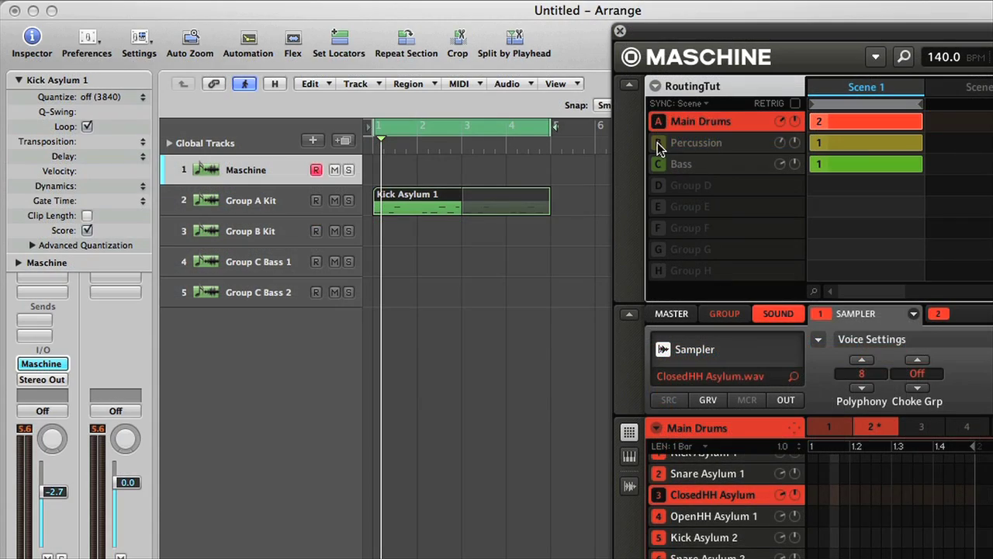
Step: Map the Percussion group's sounds to MIDI channel 2
{"action": "left_click", "coordinate": [657, 144]}
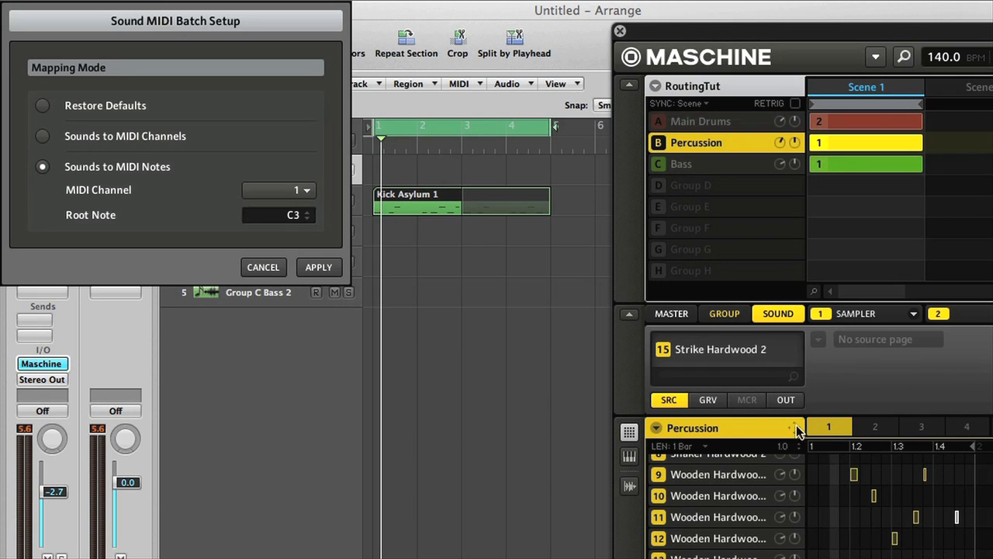
{"action": "left_click", "coordinate": [310, 192]}
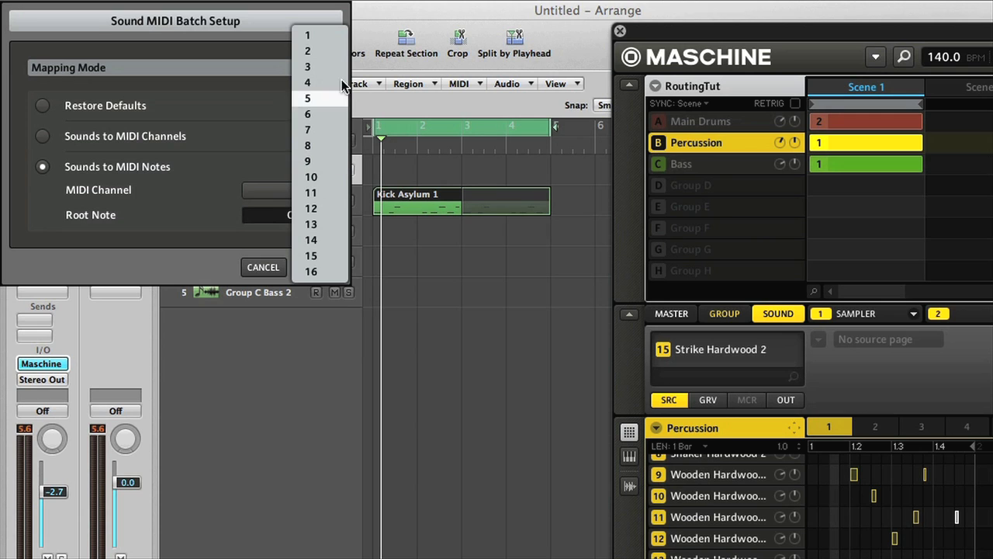
{"action": "left_click", "coordinate": [320, 51]}
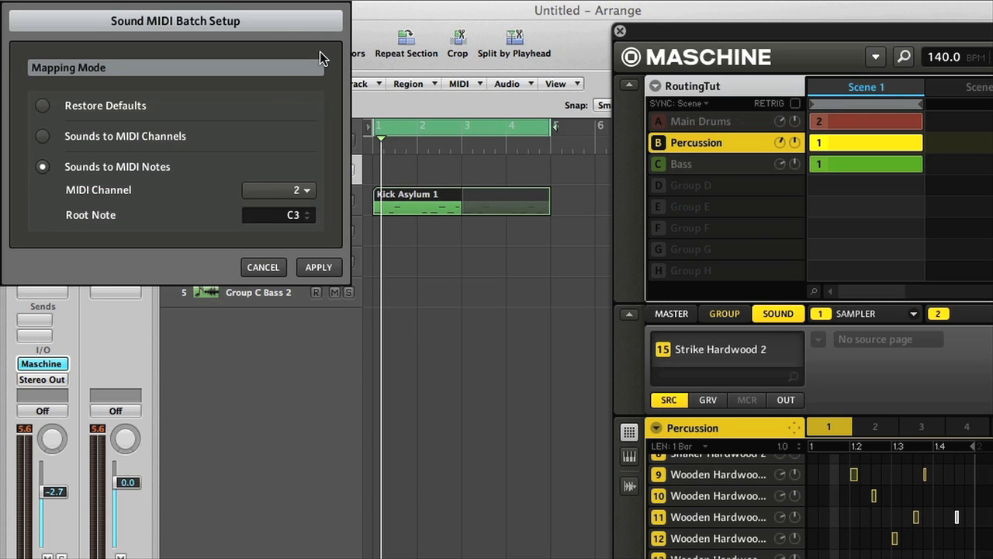
{"action": "left_click", "coordinate": [329, 268]}
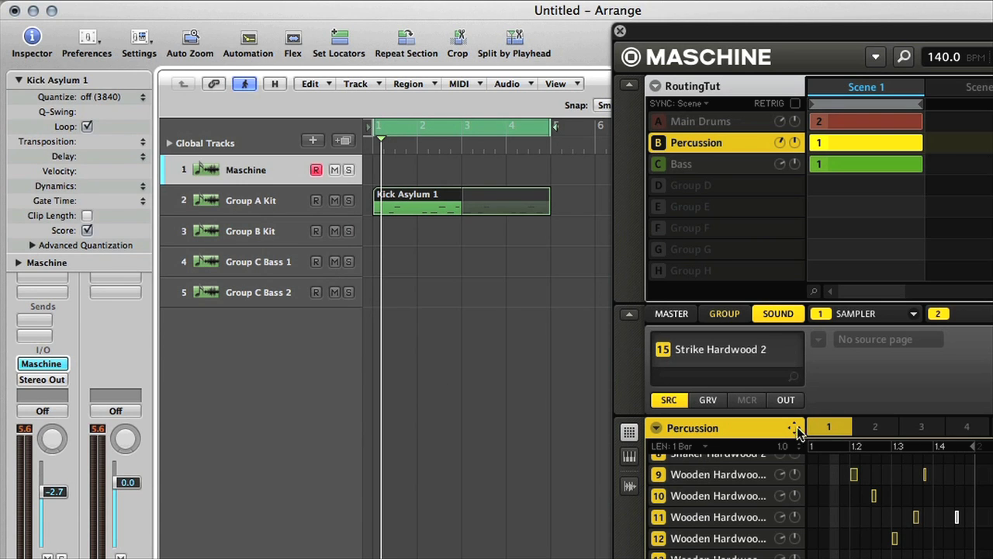
Step: Loop a Kick Hardwood 1 region on Group B Kit to bar 5, then play from an empty Percussion pattern
{"action": "left_click_drag", "start_coordinate": [795, 427], "coordinate": [396, 232]}
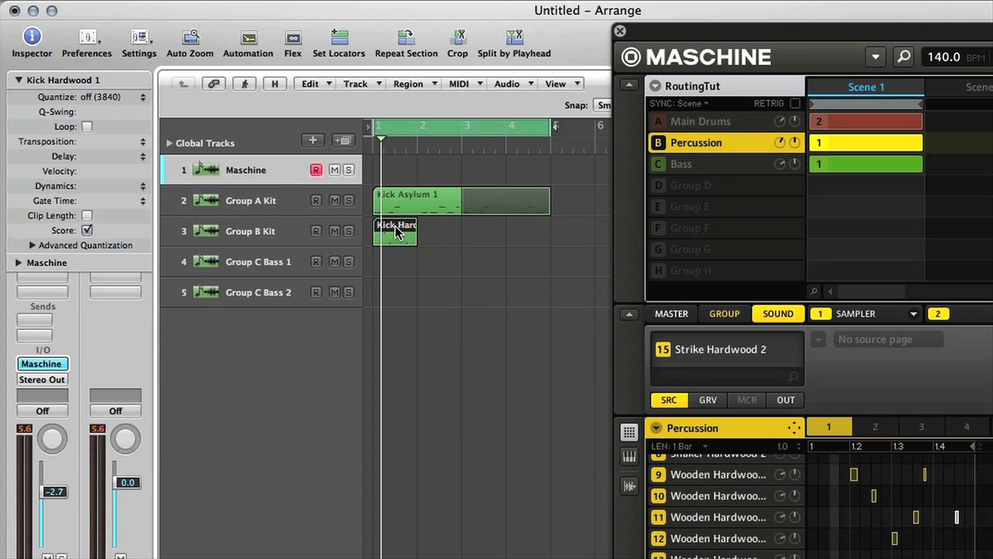
{"action": "left_click", "coordinate": [87, 126]}
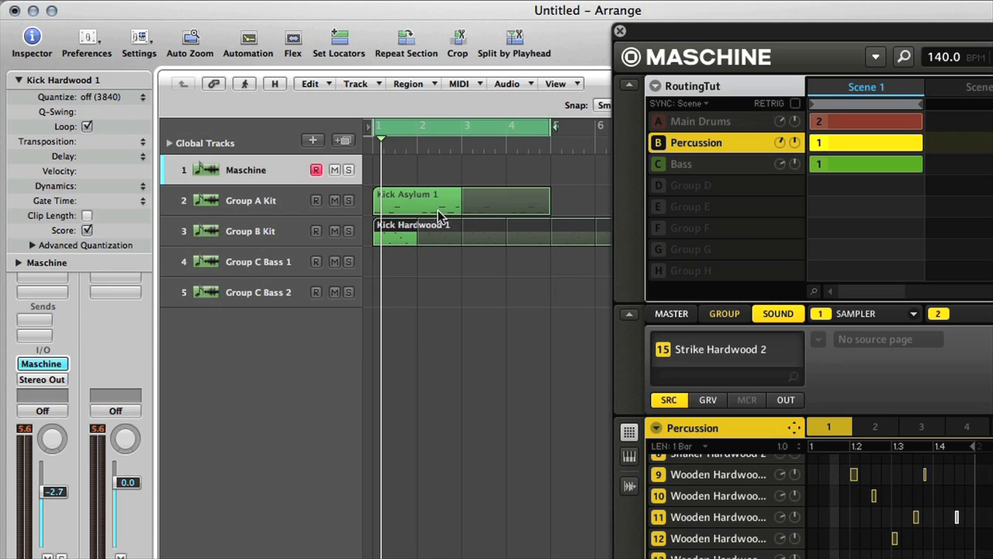
{"action": "left_click_drag", "start_coordinate": [583, 228], "coordinate": [552, 228]}
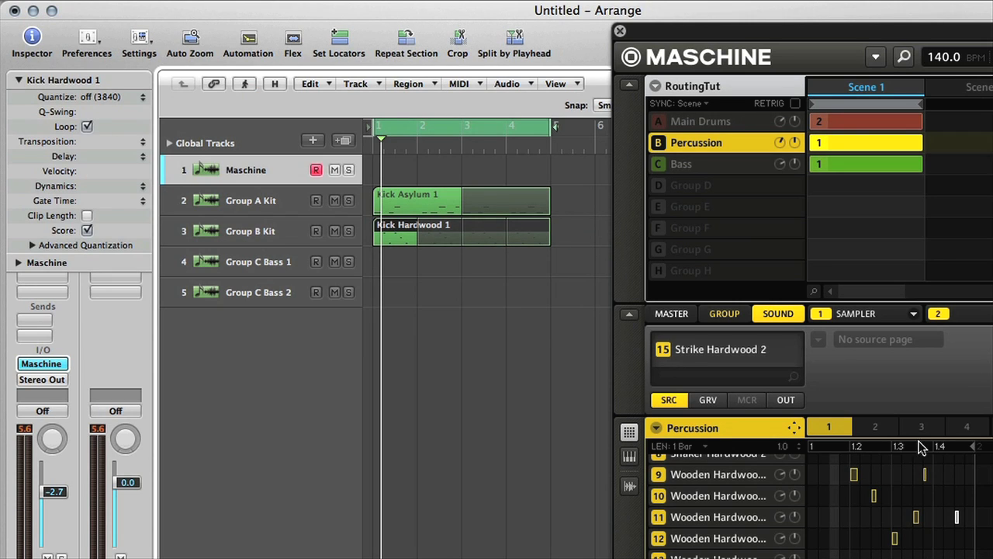
{"action": "left_click", "coordinate": [882, 432]}
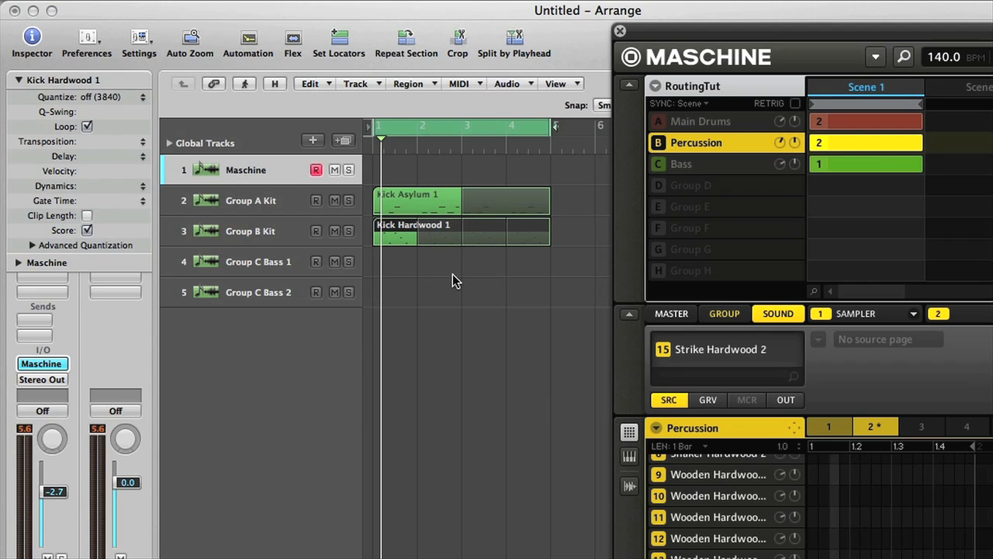
{"action": "key", "text": "space"}
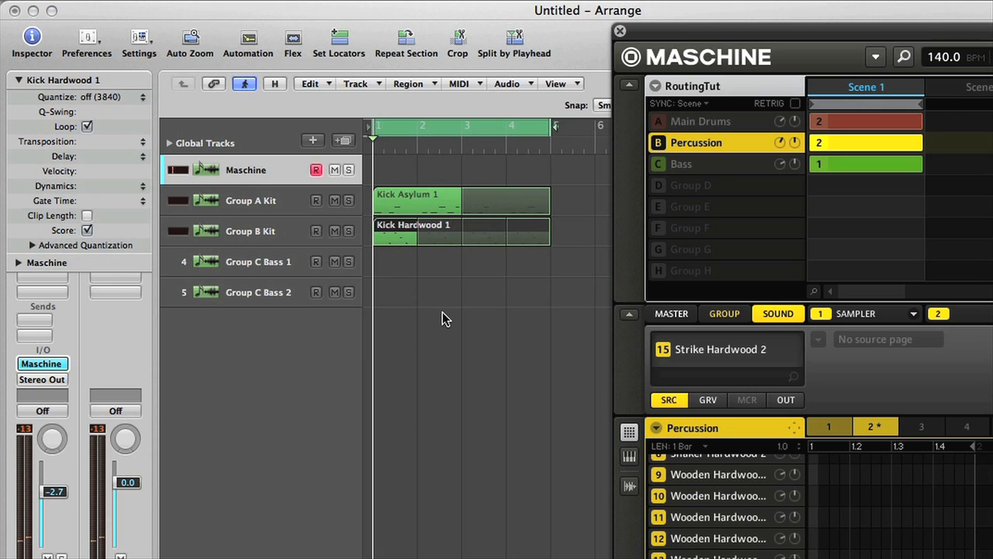
Step: In the Bass group, enable MIDI input for the Havoc sound on channel 3
{"action": "left_click", "coordinate": [659, 164]}
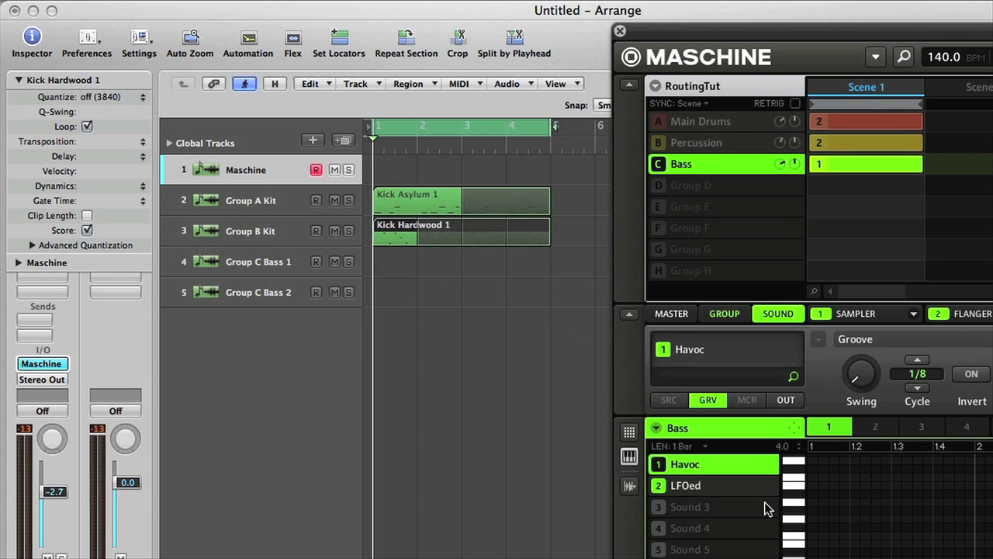
{"action": "left_click", "coordinate": [686, 486]}
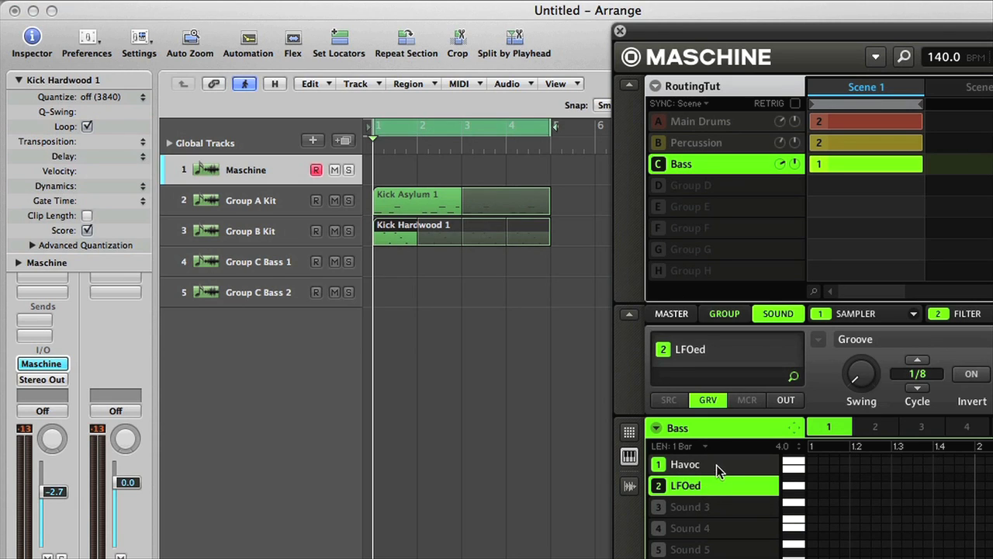
{"action": "left_click", "coordinate": [702, 464]}
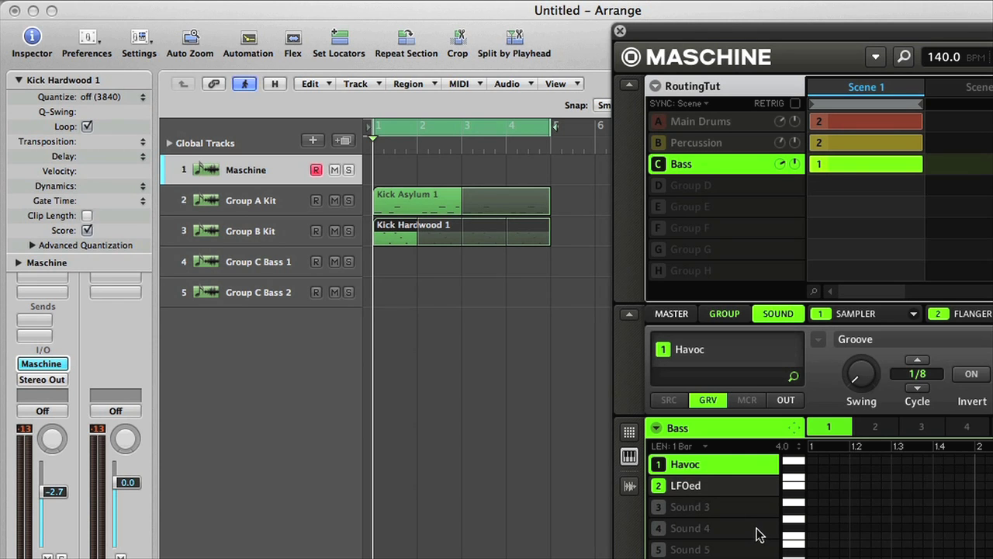
{"action": "right_click", "coordinate": [689, 471]}
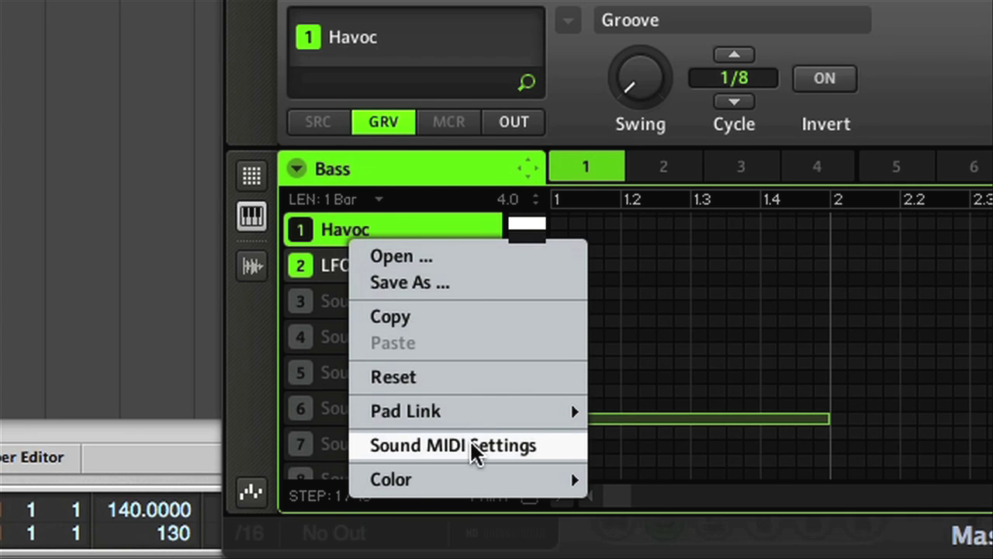
{"action": "left_click", "coordinate": [473, 448]}
{"action": "left_click", "coordinate": [315, 91]}
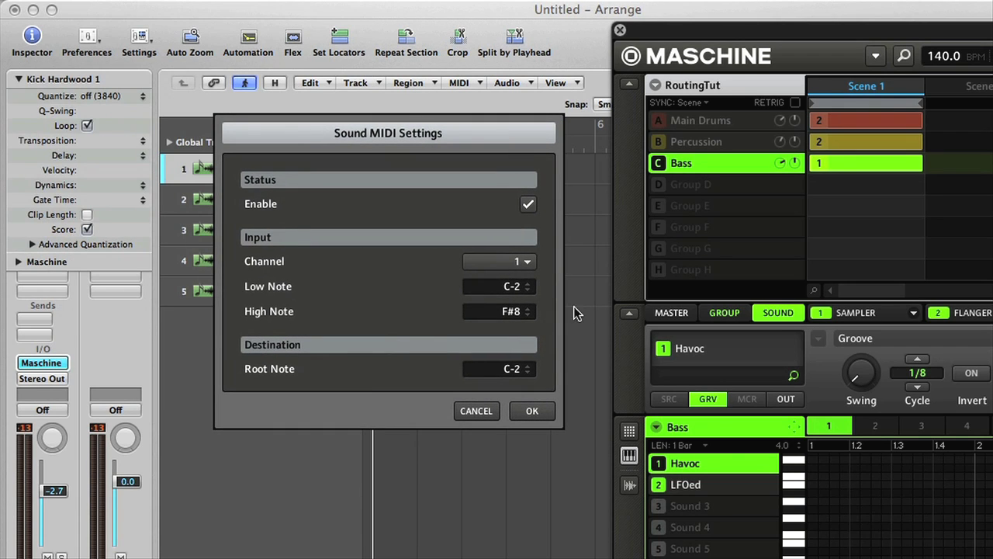
{"action": "left_click", "coordinate": [519, 264]}
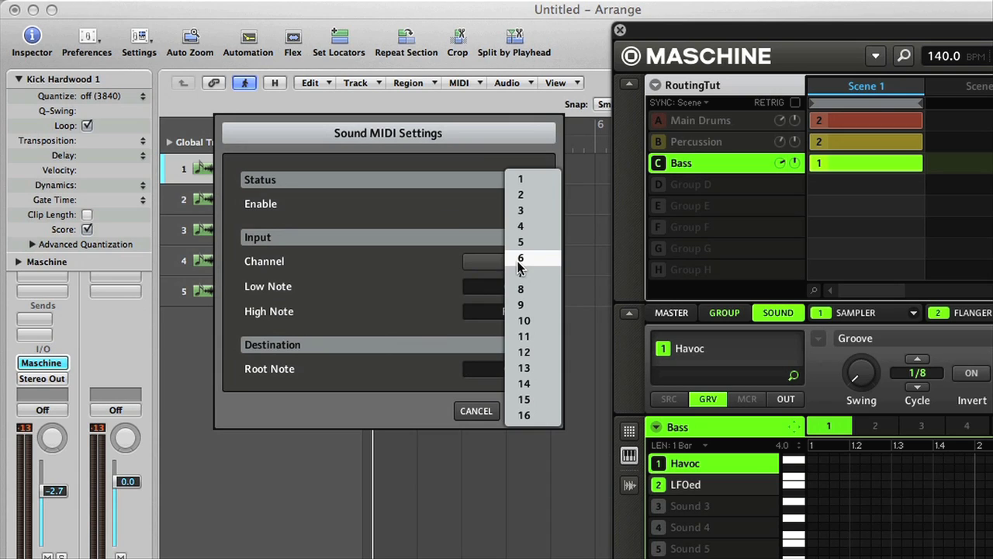
{"action": "left_click", "coordinate": [524, 215]}
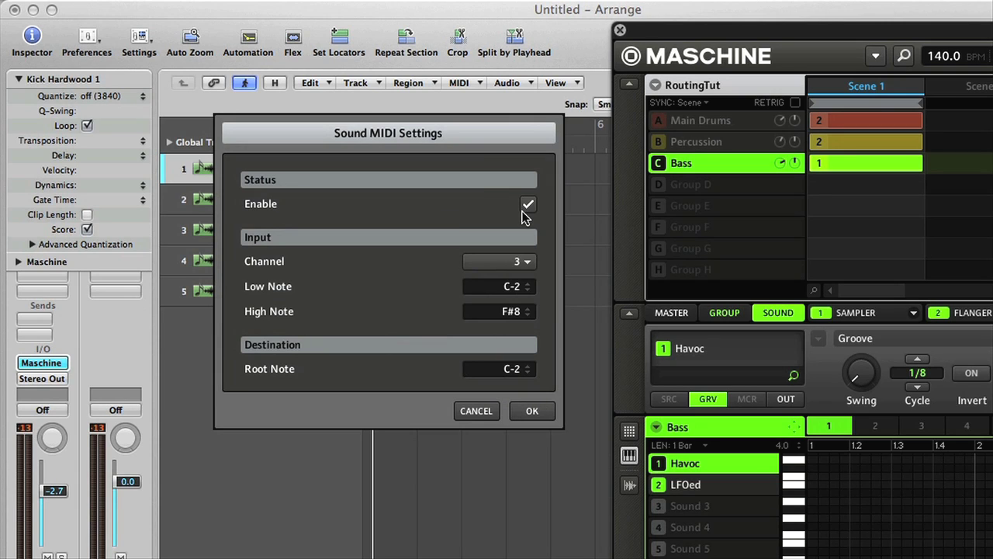
{"action": "left_click", "coordinate": [532, 411]}
Step: Enable MIDI input for the LFOed sound on channel 4, then reselect Havoc
{"action": "right_click", "coordinate": [685, 488]}
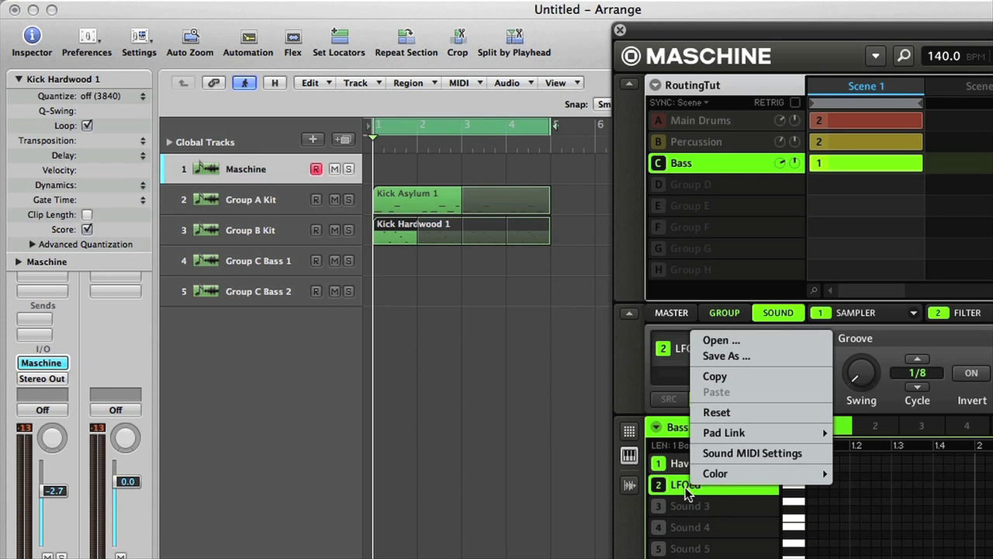
{"action": "left_click", "coordinate": [733, 452]}
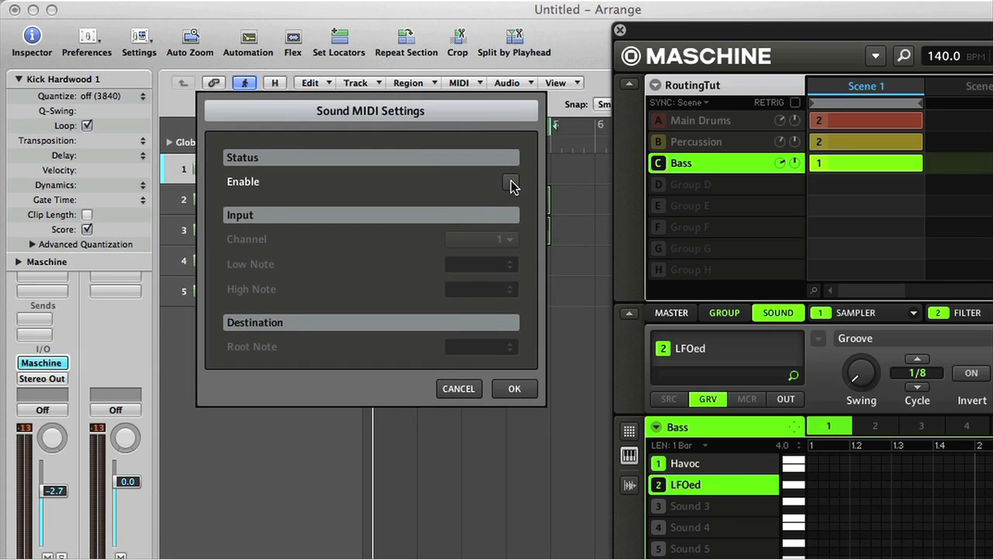
{"action": "left_click", "coordinate": [512, 183]}
{"action": "left_click", "coordinate": [512, 242]}
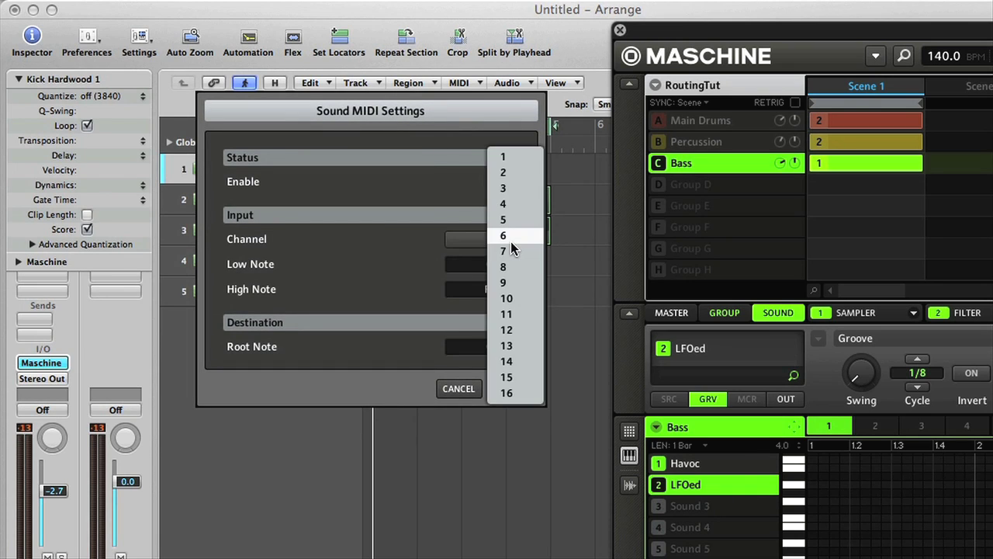
{"action": "left_click", "coordinate": [505, 203]}
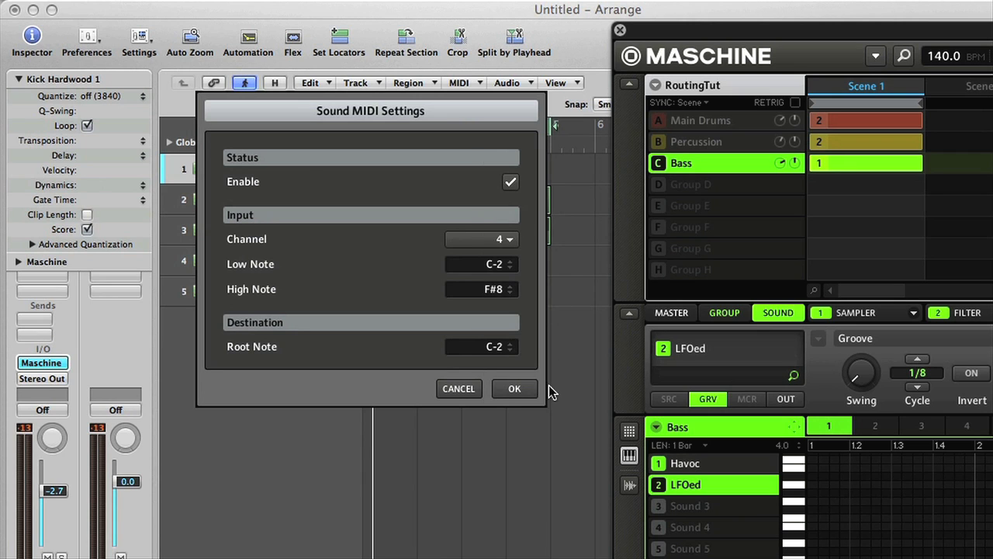
{"action": "left_click", "coordinate": [512, 392]}
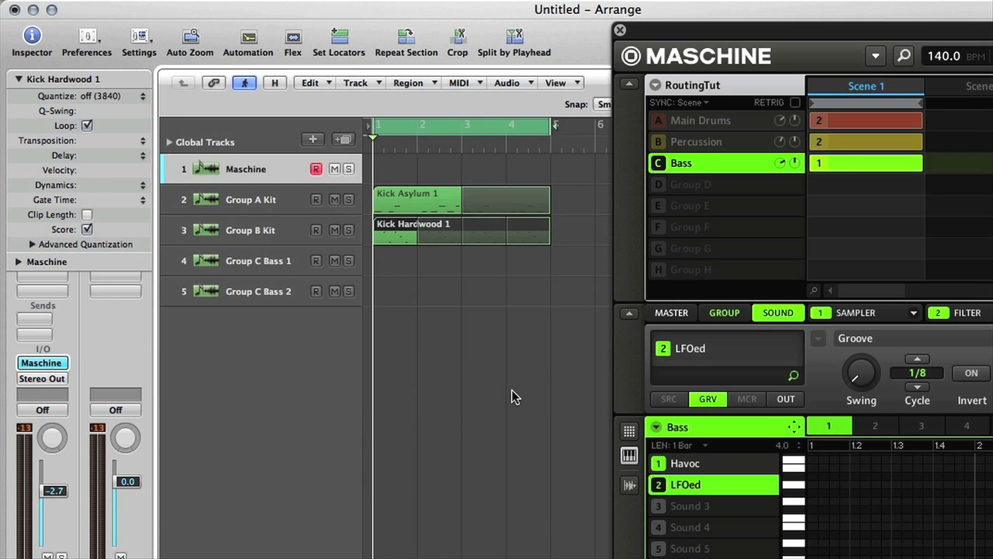
{"action": "left_click", "coordinate": [686, 463]}
Step: Place Havoc and LFOed bass patterns on tracks 4 and 5, then play from an empty Bass pattern
{"action": "left_click_drag", "start_coordinate": [797, 433], "coordinate": [386, 267]}
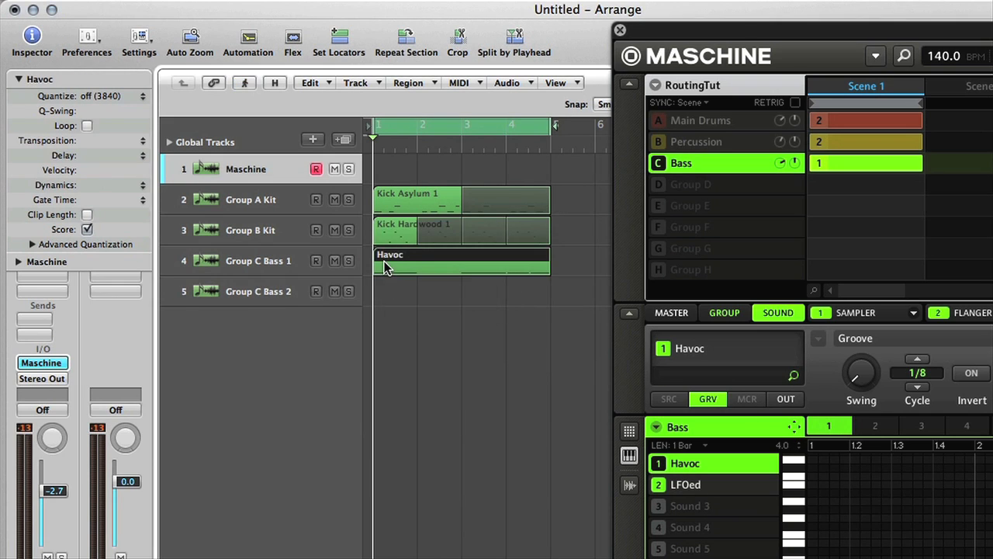
{"action": "left_click", "coordinate": [696, 487]}
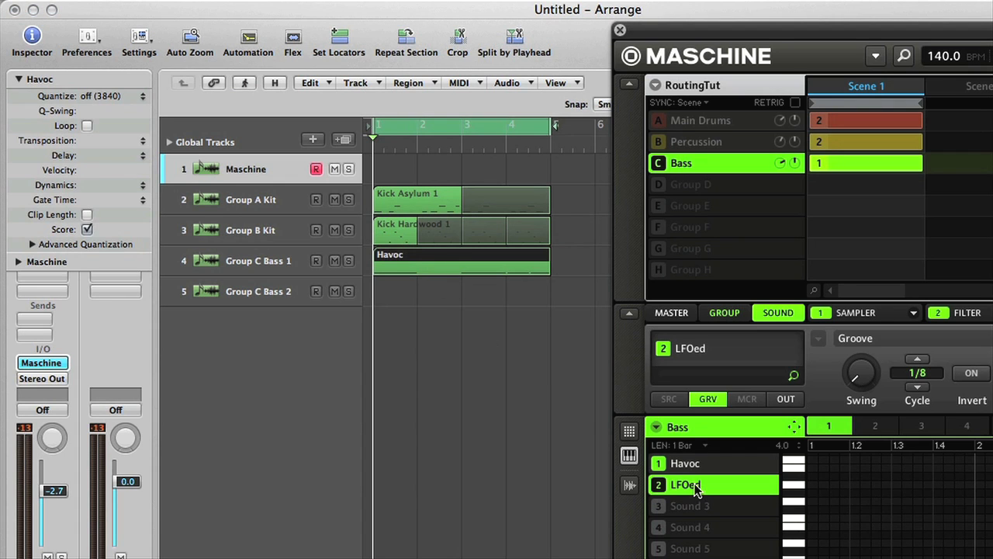
{"action": "left_click_drag", "start_coordinate": [795, 432], "coordinate": [386, 291]}
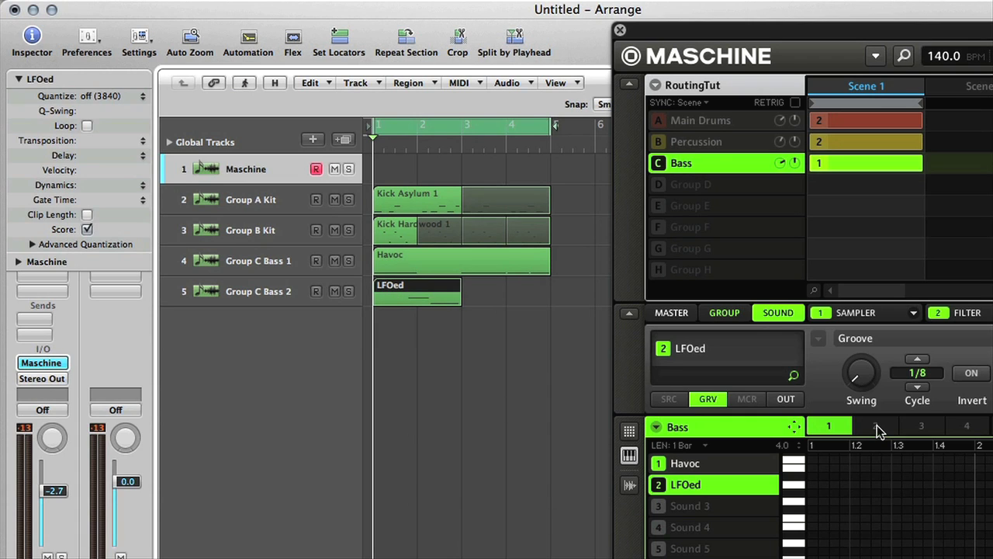
{"action": "left_click", "coordinate": [875, 426]}
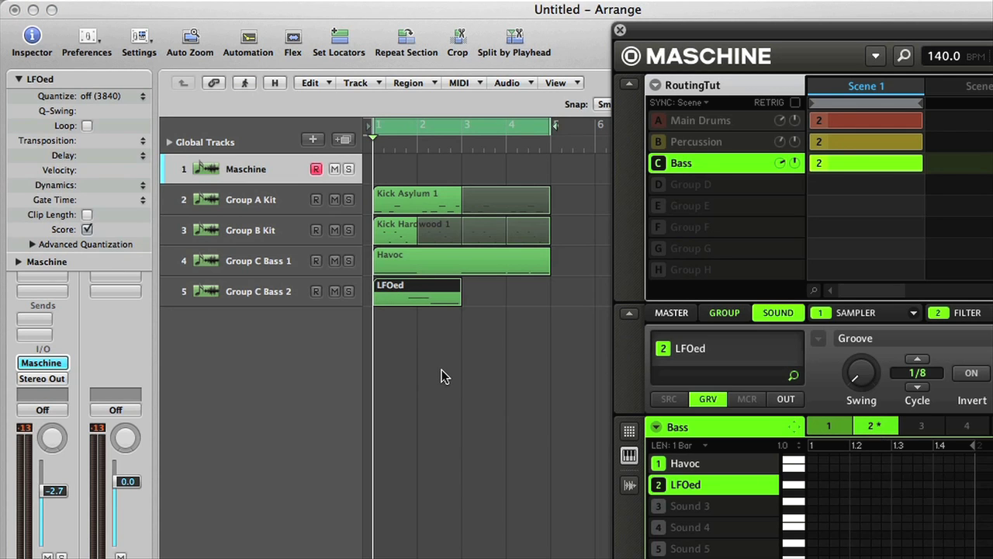
{"action": "key", "text": "space"}
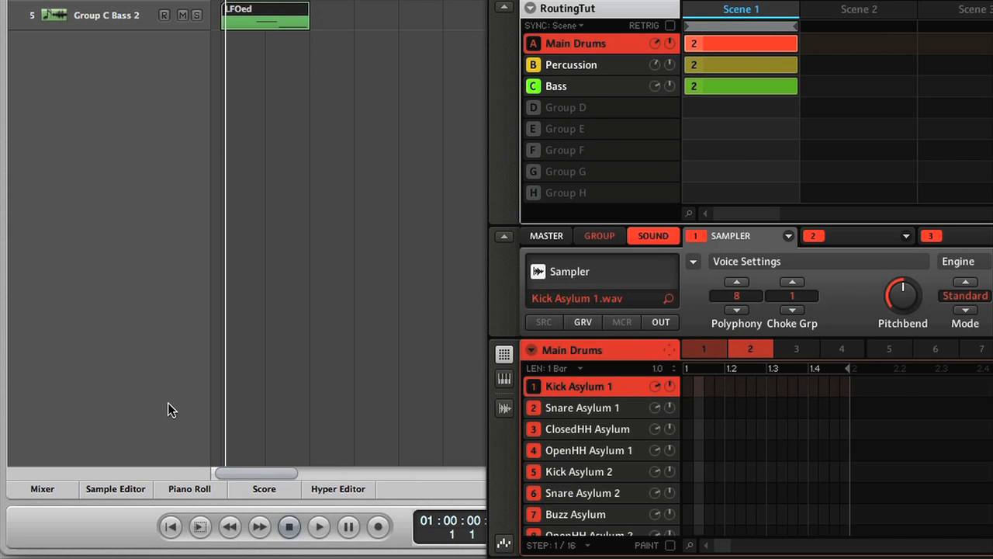
Step: Show the mixer and create new auxiliary channel strips
{"action": "left_click", "coordinate": [43, 489]}
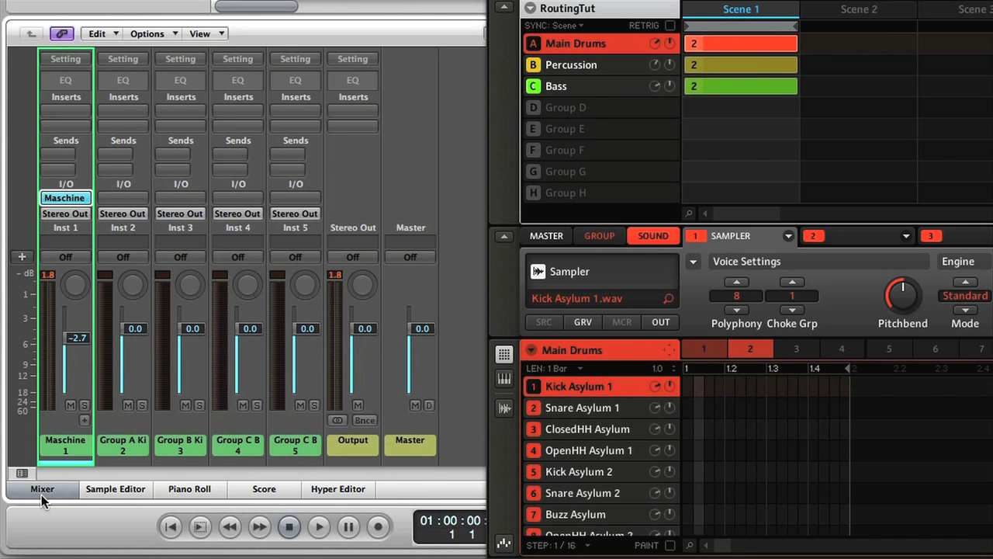
{"action": "left_click", "coordinate": [161, 35]}
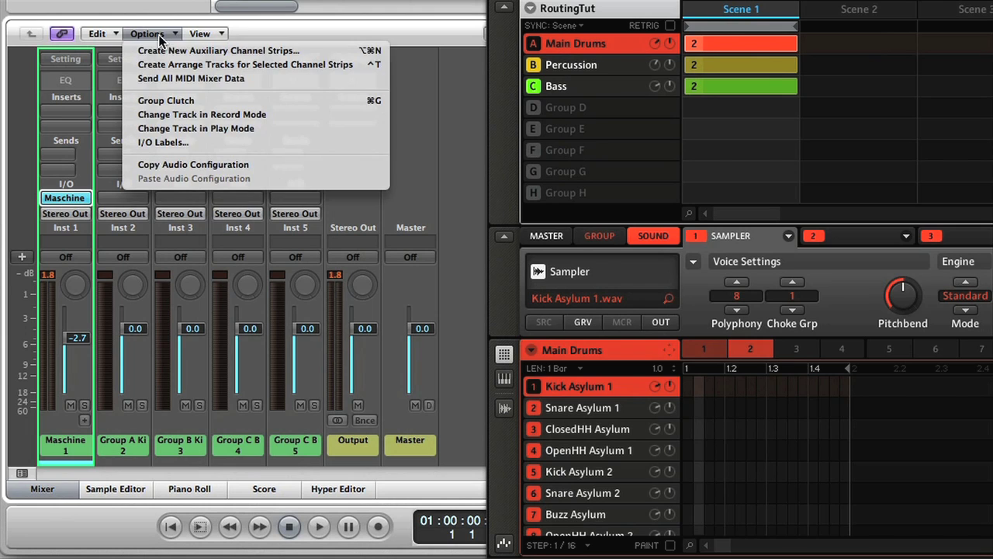
{"action": "left_click", "coordinate": [317, 49]}
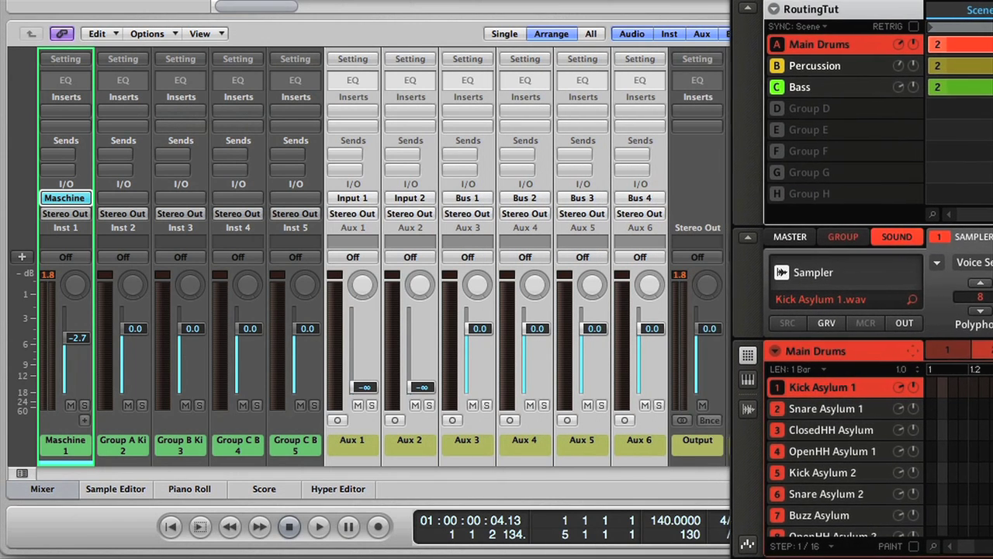
Step: Set Aux 1 and Aux 2 inputs to Maschine outputs 17 and 18
{"action": "left_click", "coordinate": [360, 202]}
{"action": "mouse_move", "coordinate": [379, 312]}
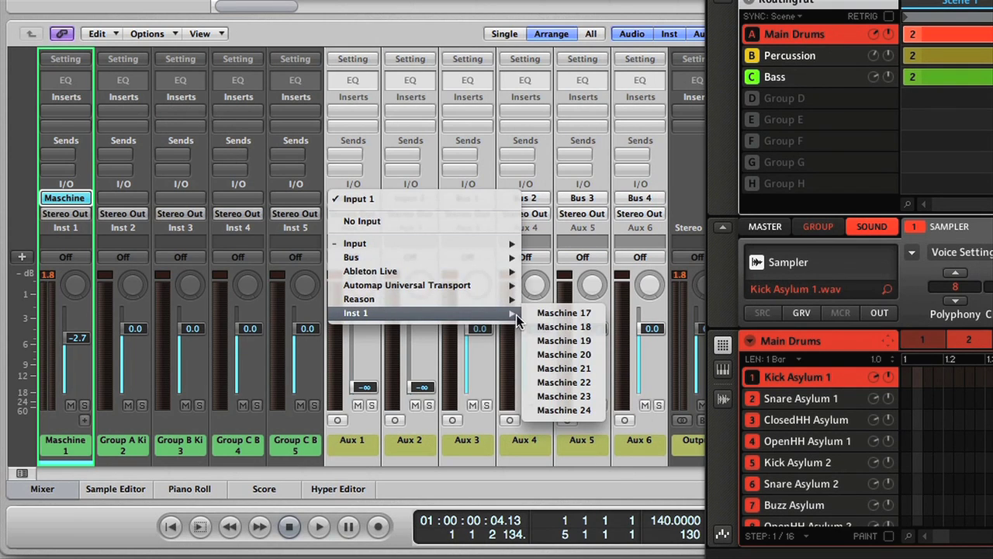
{"action": "left_click", "coordinate": [560, 314]}
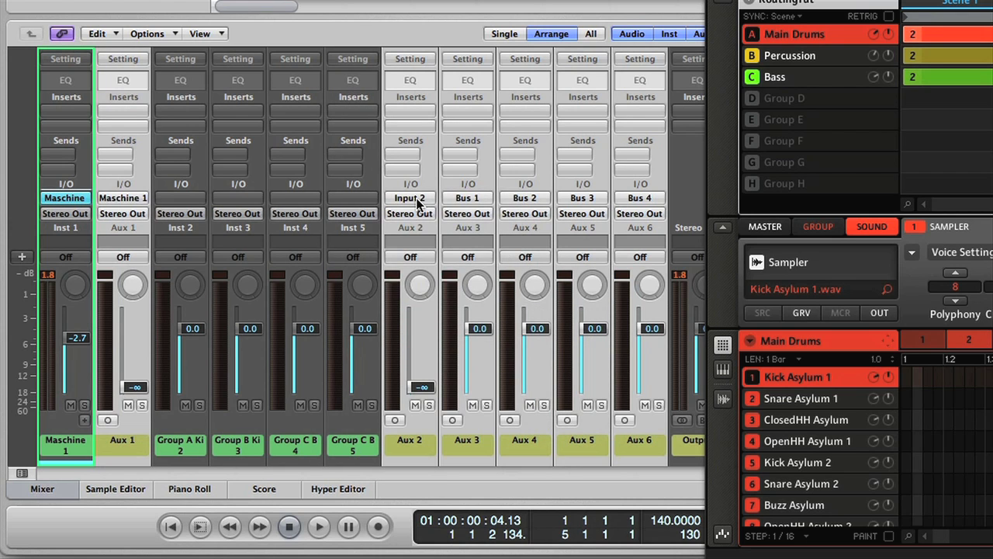
{"action": "left_click", "coordinate": [419, 201]}
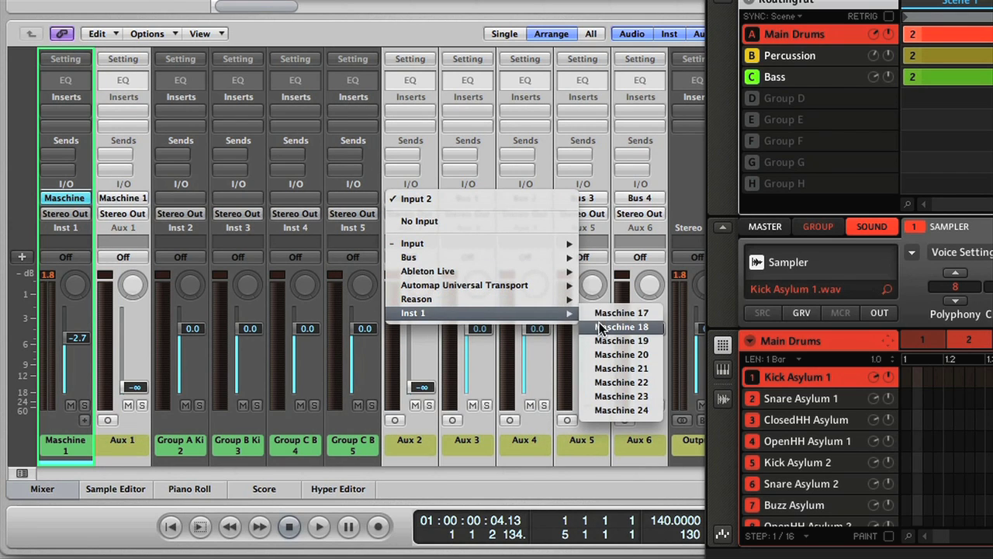
{"action": "left_click", "coordinate": [600, 329]}
{"action": "left_click", "coordinate": [475, 202]}
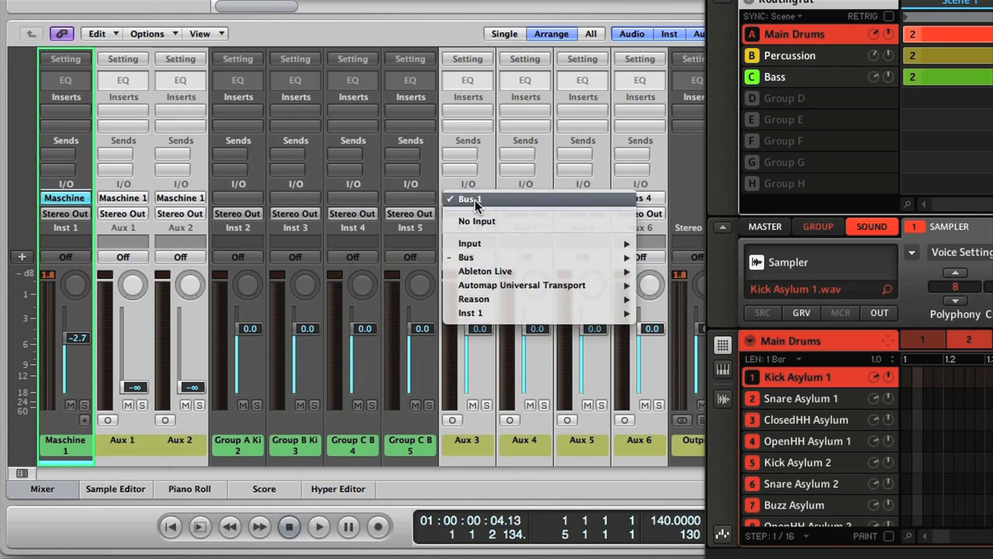
{"action": "mouse_move", "coordinate": [470, 313]}
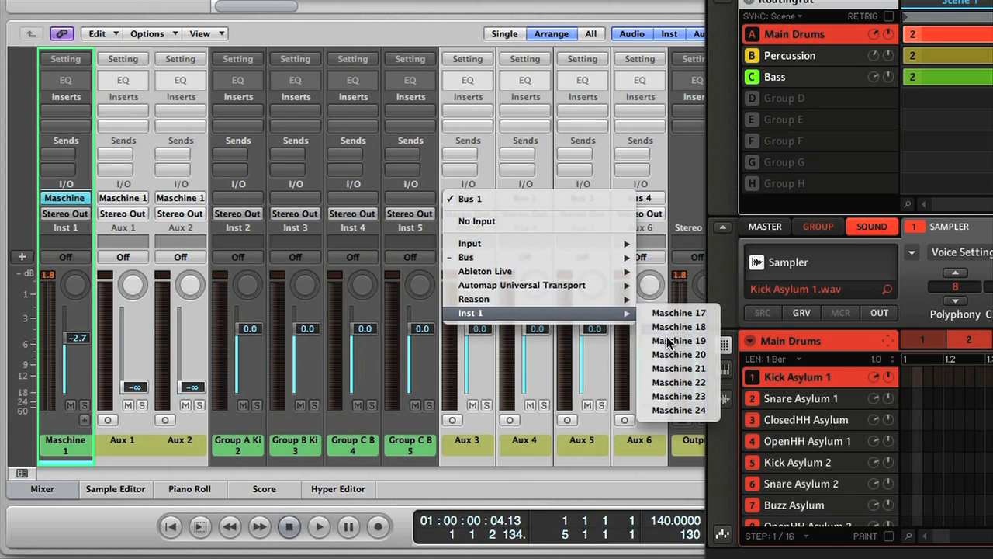
Step: Feed Aux 3 from a Maschine output and route Kick Asylum 1 to Out 9
{"action": "left_click", "coordinate": [666, 339]}
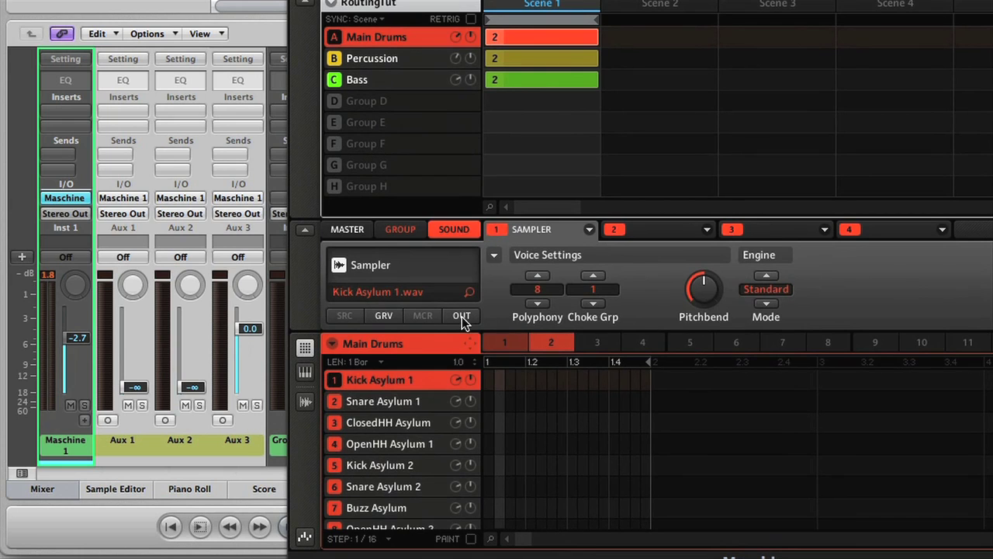
{"action": "left_click", "coordinate": [461, 316]}
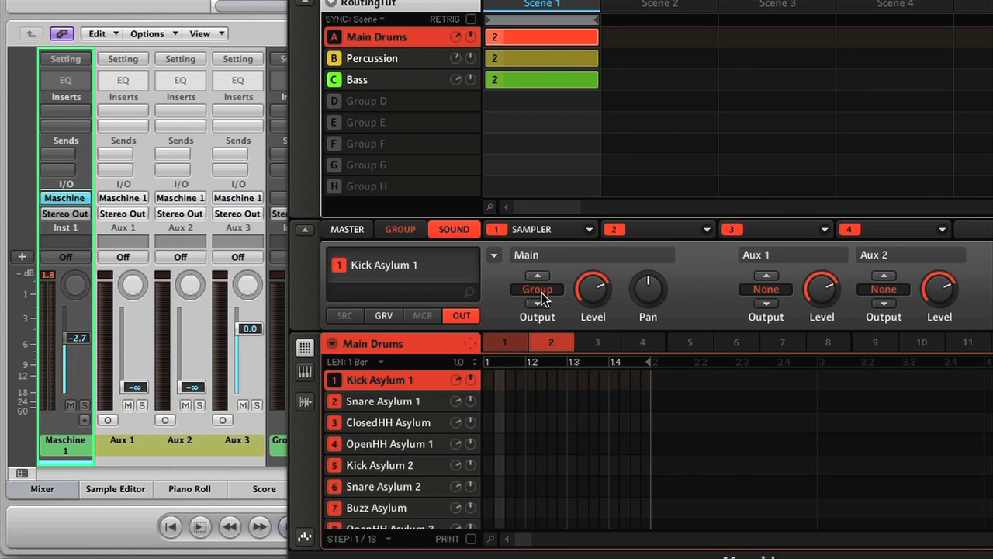
{"action": "left_click", "coordinate": [404, 231]}
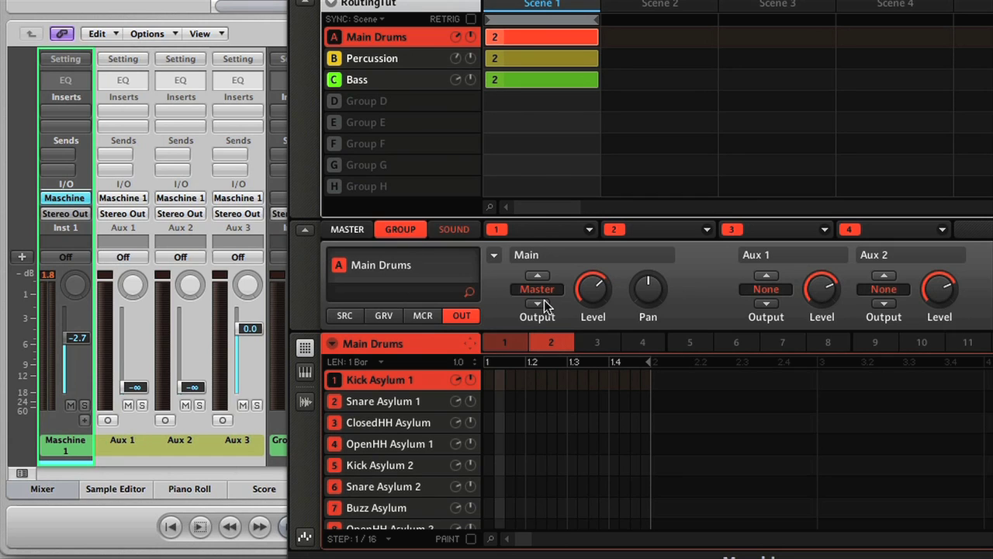
{"action": "left_click", "coordinate": [458, 233]}
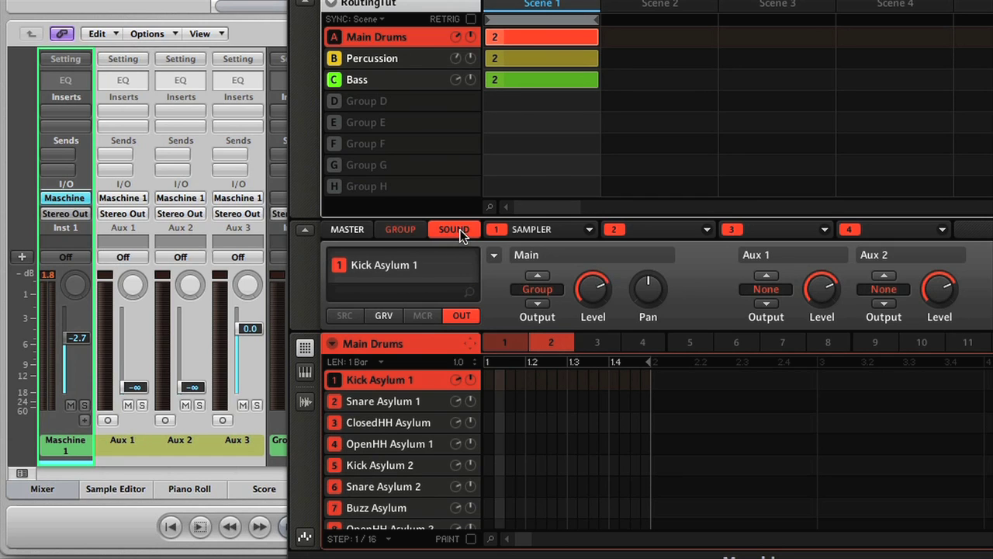
{"action": "left_click", "coordinate": [537, 288]}
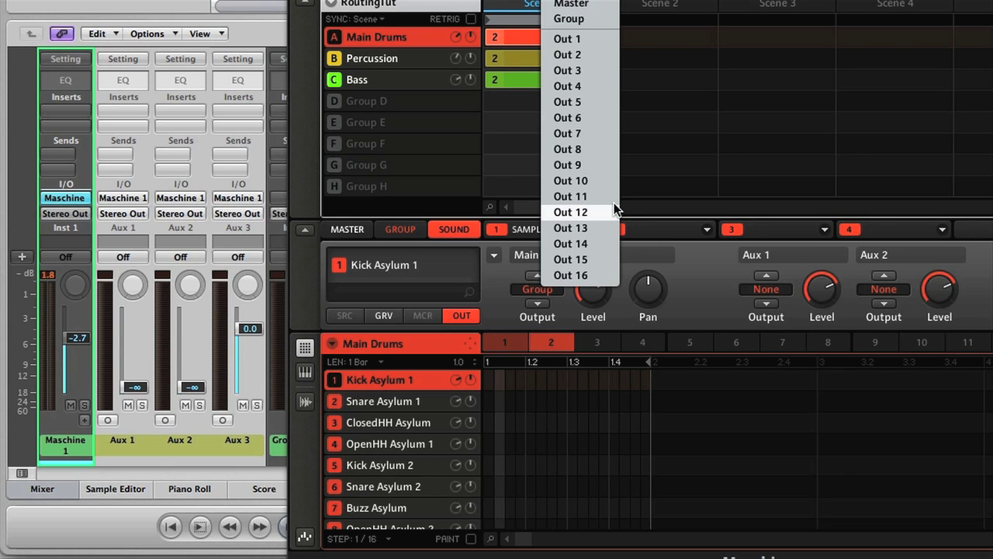
{"action": "left_click", "coordinate": [590, 166]}
Step: Route Snare Asylum 1 to Out 9 and ClosedHH Asylum to Out 10
{"action": "left_click", "coordinate": [408, 403]}
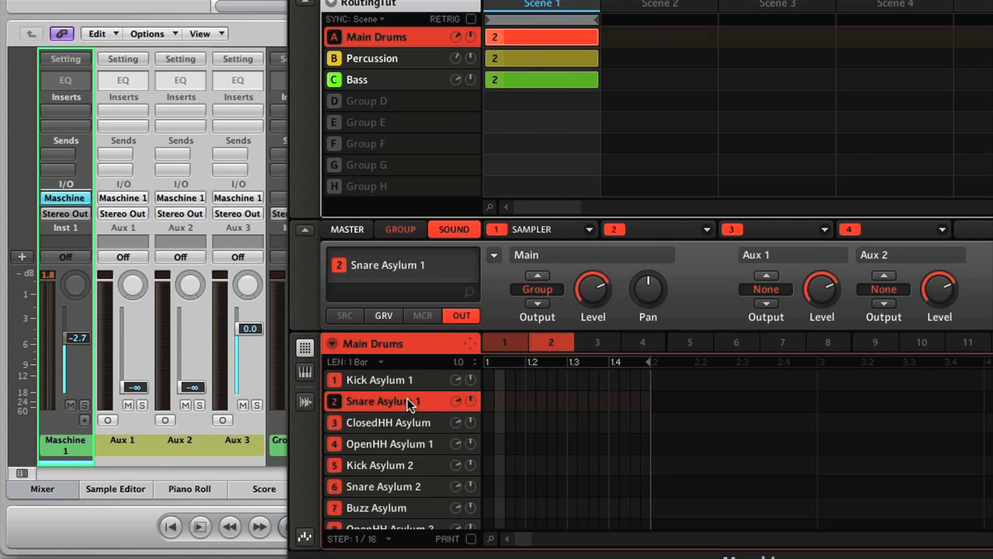
{"action": "left_click", "coordinate": [543, 289]}
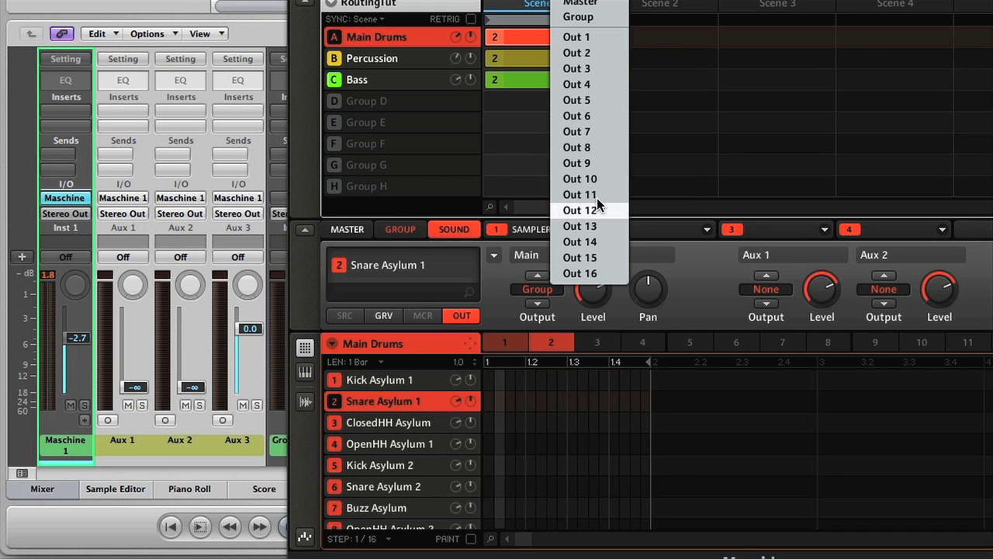
{"action": "left_click", "coordinate": [590, 165]}
{"action": "left_click", "coordinate": [412, 421]}
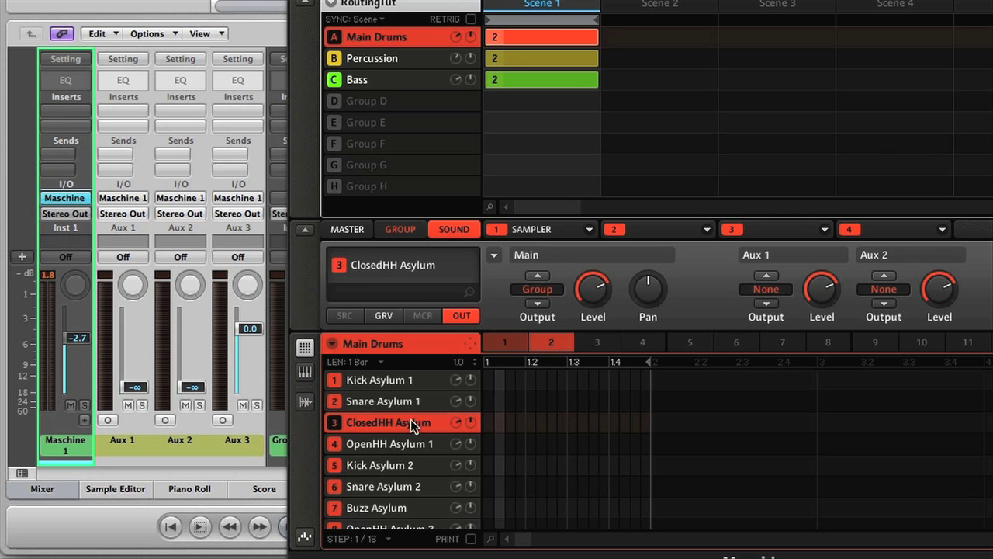
{"action": "left_click", "coordinate": [543, 290]}
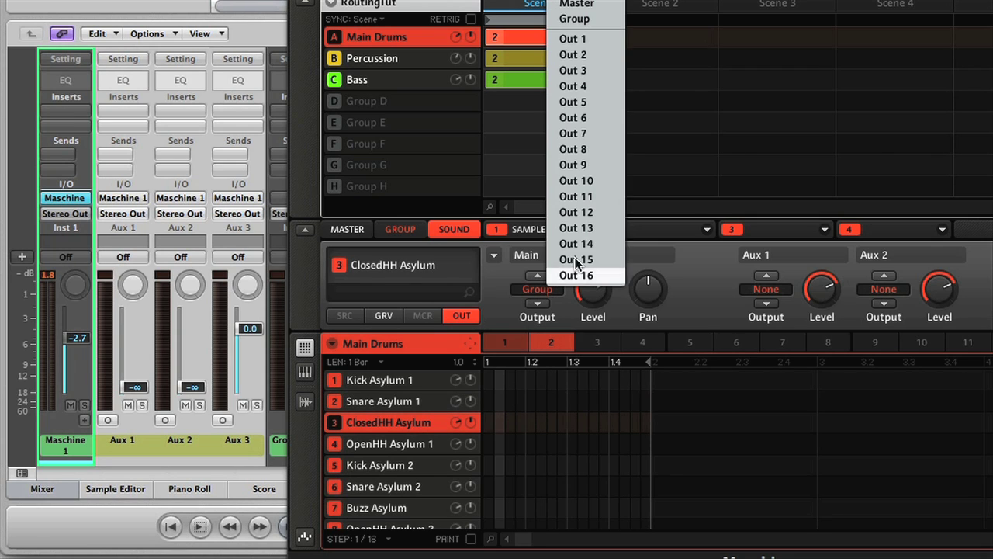
{"action": "left_click", "coordinate": [582, 179]}
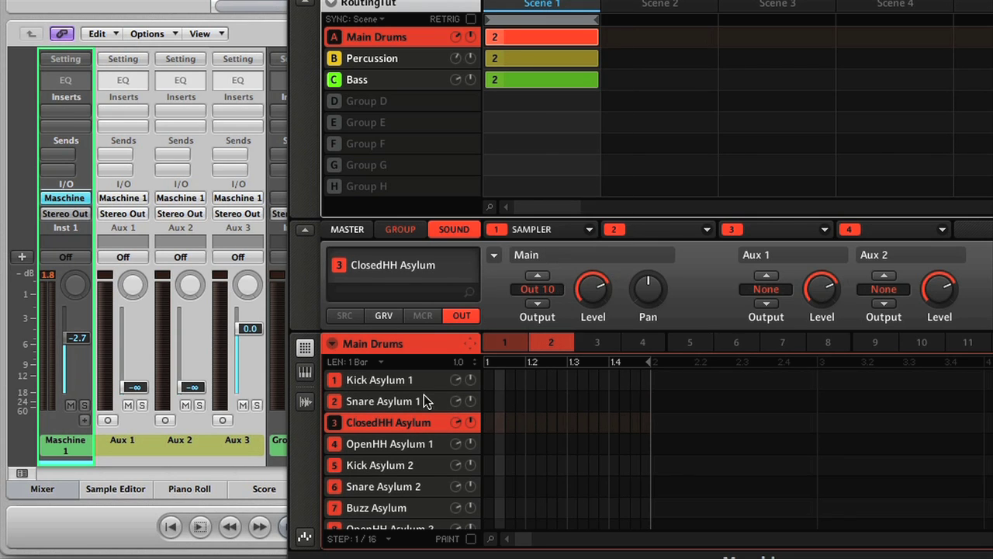
Step: Pan Kick Asylum 1 fully left and Snare toward the right, then adjust the hi-hat pan
{"action": "left_click", "coordinate": [401, 380]}
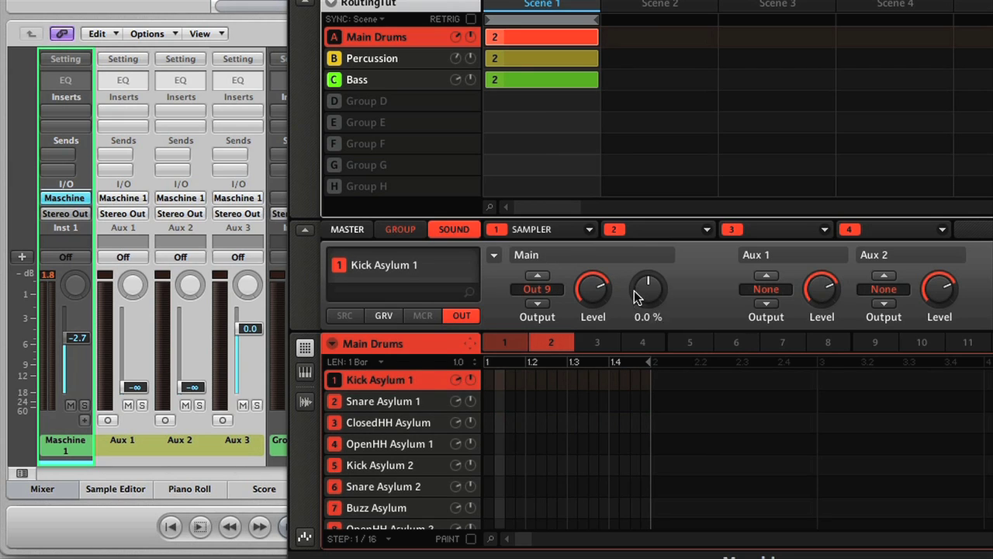
{"action": "left_click_drag", "start_coordinate": [635, 294], "coordinate": [640, 405]}
{"action": "left_click", "coordinate": [419, 403]}
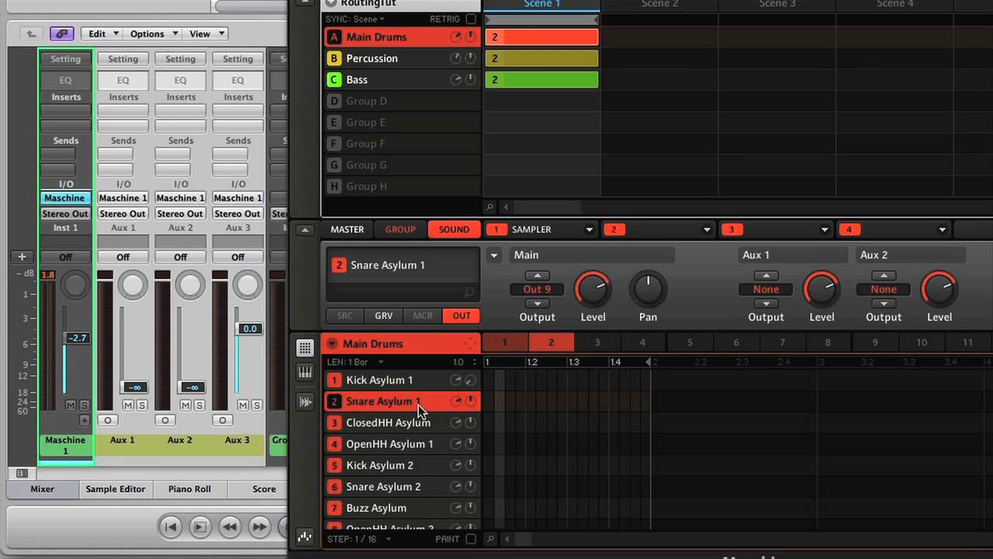
{"action": "left_click_drag", "start_coordinate": [653, 245], "coordinate": [656, 199]}
{"action": "left_click", "coordinate": [405, 424]}
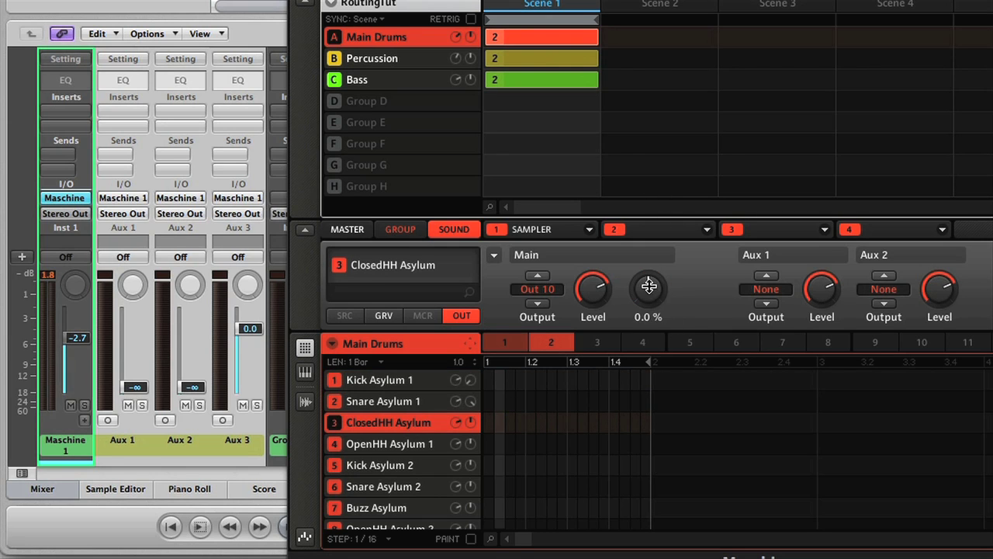
{"action": "left_click_drag", "start_coordinate": [665, 319], "coordinate": [643, 389]}
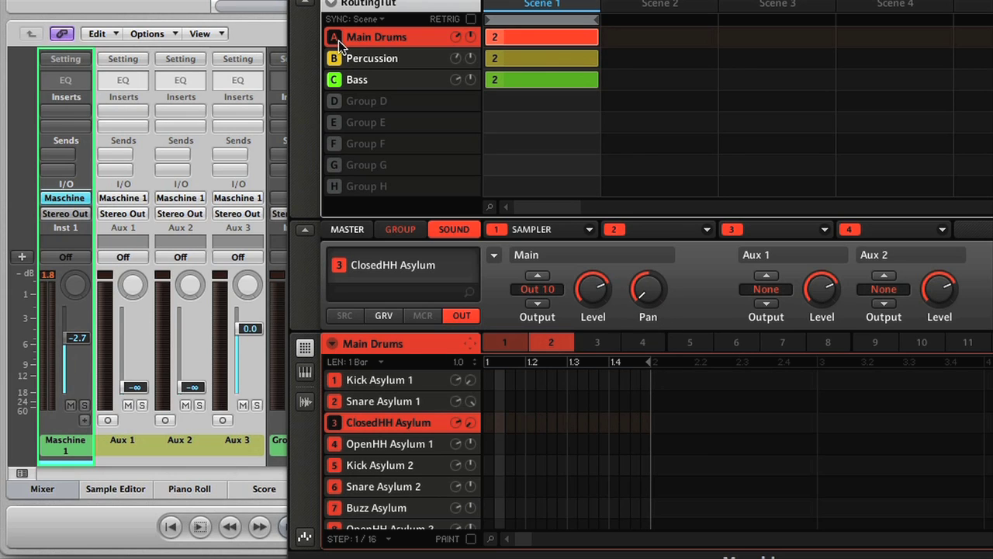
Step: Set Aux 1–3 faders to about -2.8, -3.4 and -3.9 dB while auditioning playback
{"action": "left_click_drag", "start_coordinate": [341, 2], "coordinate": [402, 2]}
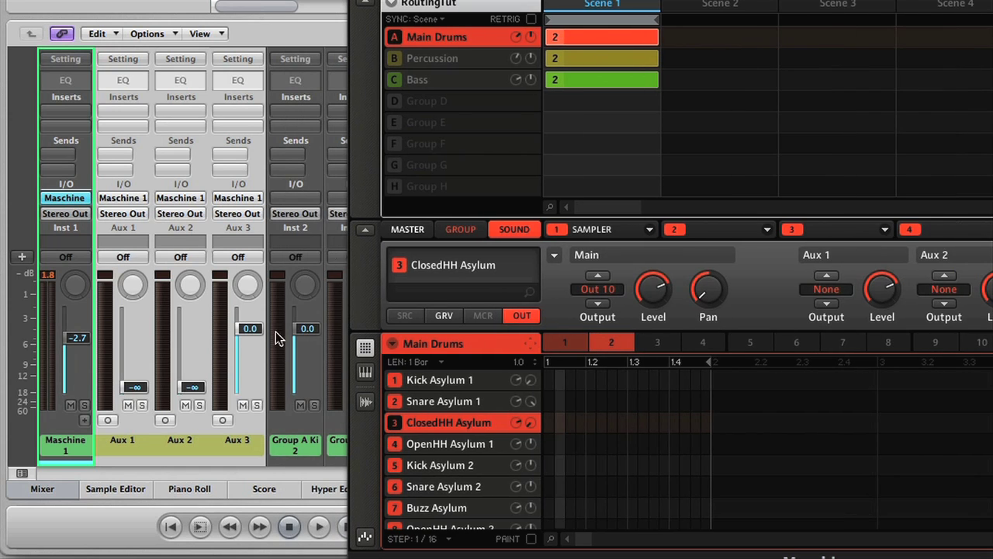
{"action": "left_click", "coordinate": [243, 446]}
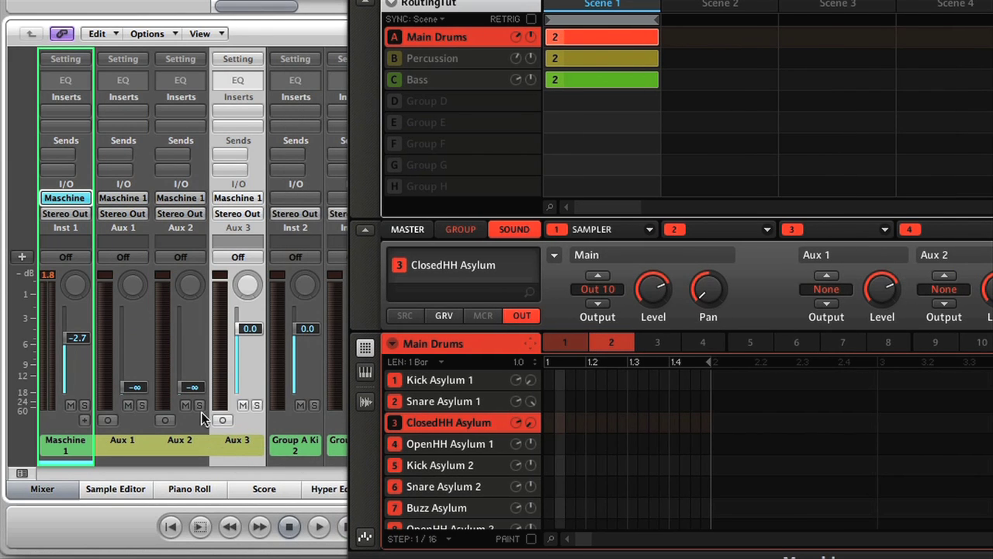
{"action": "left_click_drag", "start_coordinate": [188, 388], "coordinate": [188, 334]}
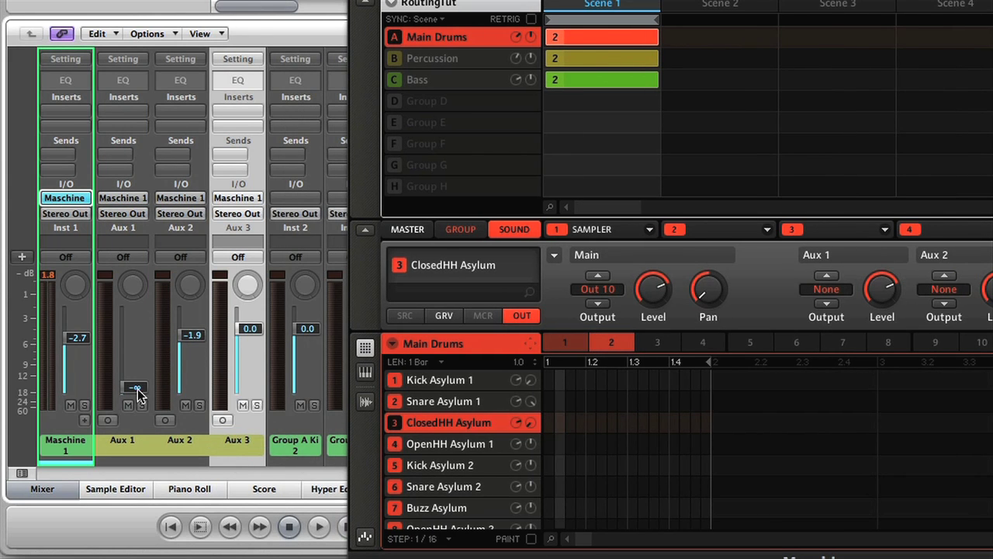
{"action": "left_click_drag", "start_coordinate": [132, 384], "coordinate": [132, 338]}
{"action": "key", "text": "space"}
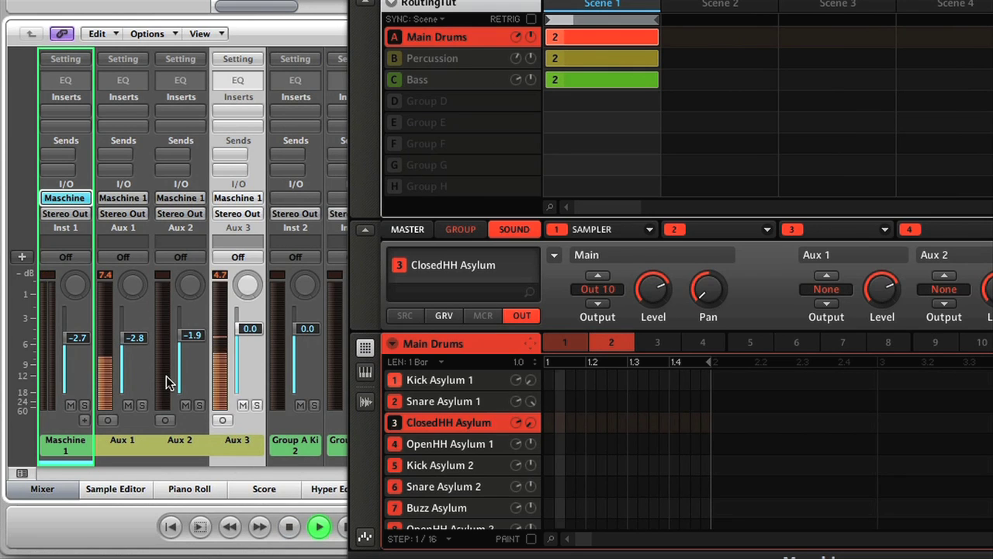
{"action": "left_click_drag", "start_coordinate": [182, 343], "coordinate": [190, 353]}
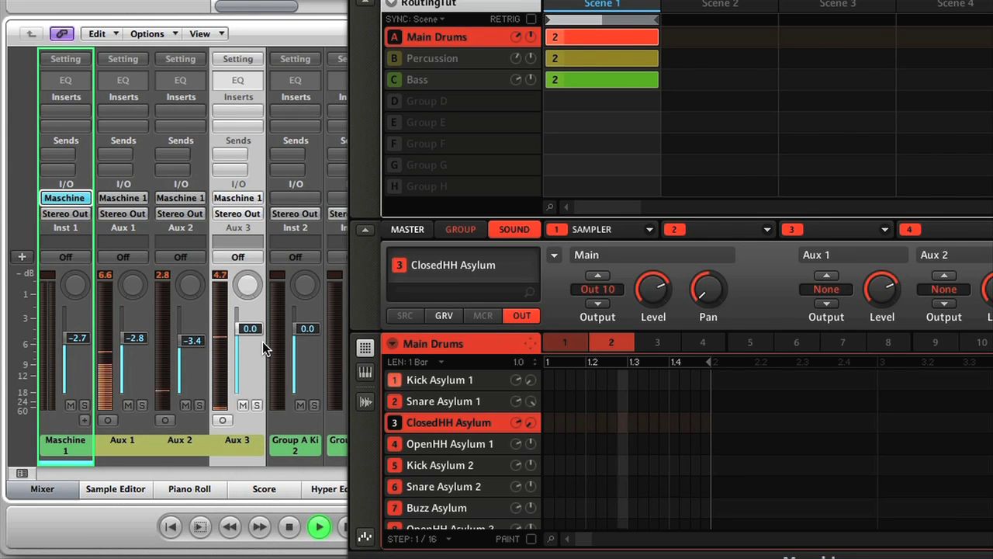
{"action": "mouse_move", "coordinate": [247, 328]}
{"action": "left_mouse_down"}
{"action": "mouse_move", "coordinate": [247, 377]}
{"action": "mouse_move", "coordinate": [246, 333]}
{"action": "left_mouse_up"}
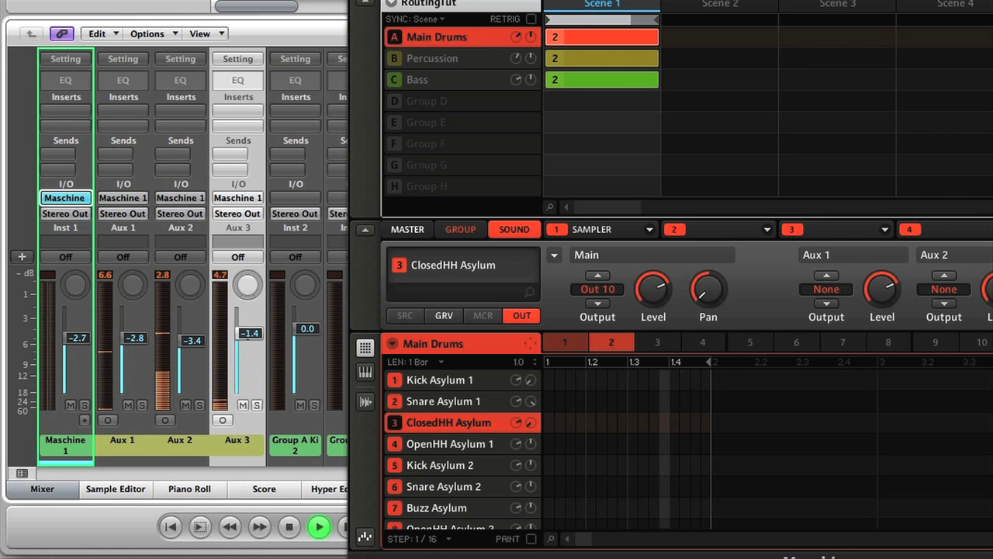
{"action": "left_click_drag", "start_coordinate": [247, 333], "coordinate": [252, 348]}
{"action": "key", "text": "space"}
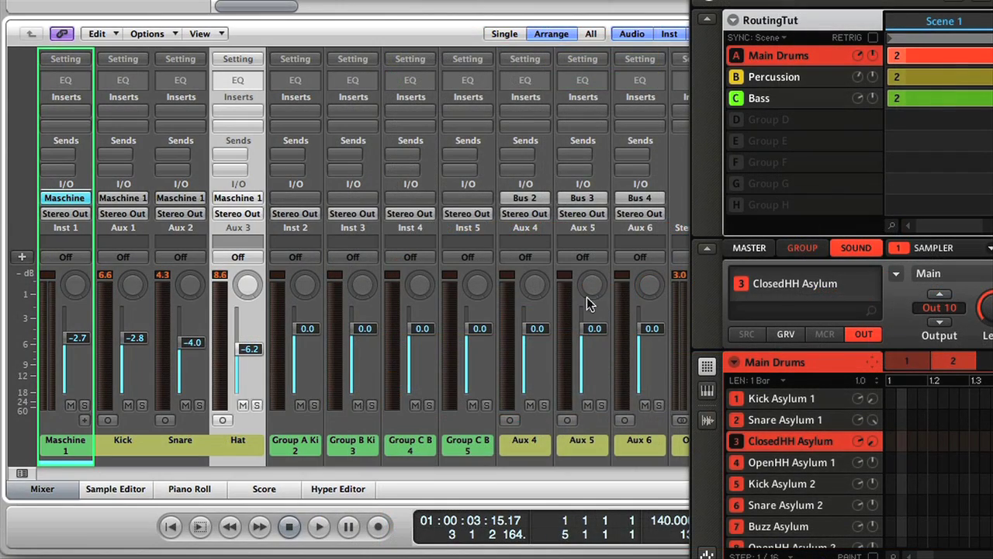
Step: Switch Aux 4, Aux 5 and Aux 6 to stereo
{"action": "left_click", "coordinate": [509, 419]}
{"action": "left_click", "coordinate": [568, 421]}
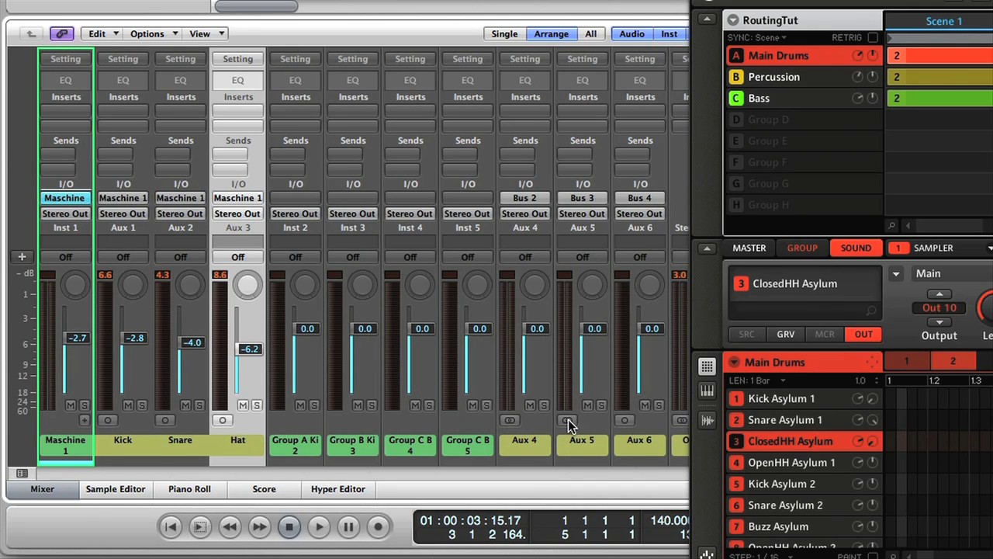
{"action": "left_click", "coordinate": [626, 420]}
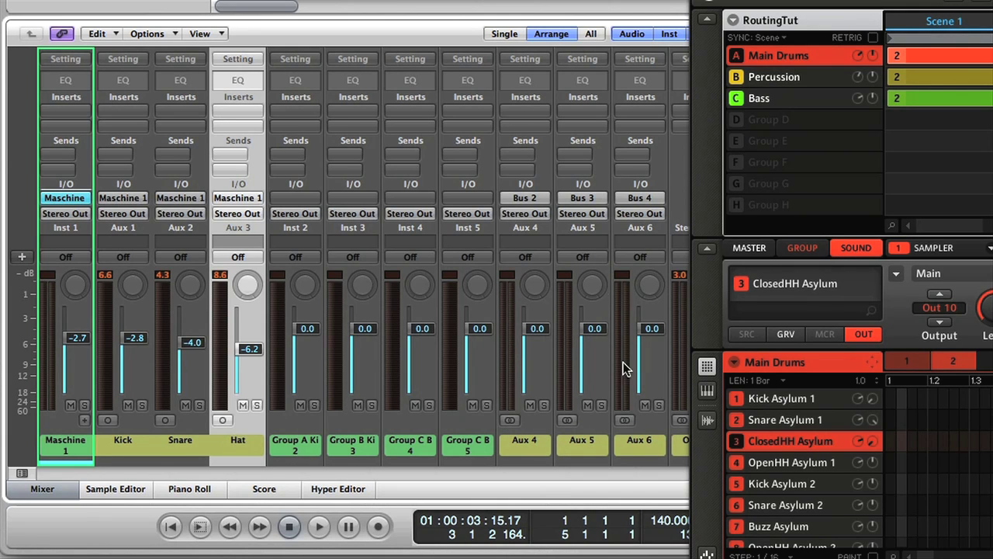
Step: Feed Aux 4, 5 and 6 from Maschine outputs 3–4, 5–6 and 7–8
{"action": "left_click", "coordinate": [515, 199]}
{"action": "mouse_move", "coordinate": [590, 312]}
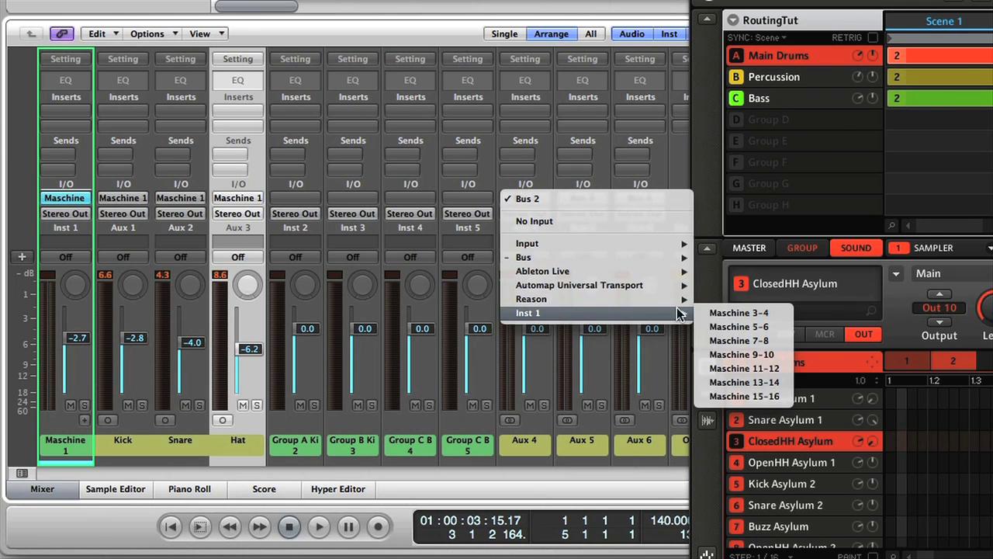
{"action": "left_click", "coordinate": [747, 315]}
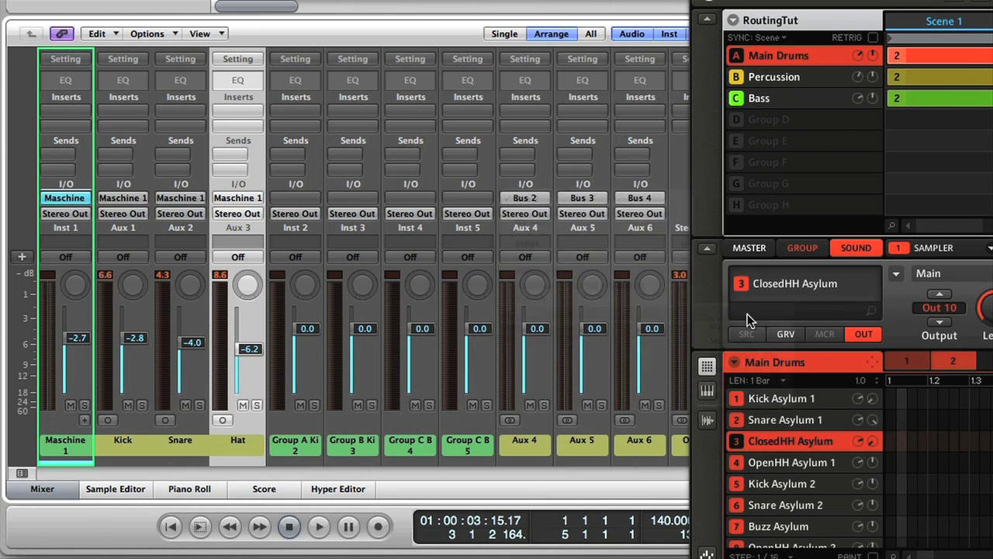
{"action": "left_click", "coordinate": [581, 199]}
{"action": "mouse_move", "coordinate": [586, 313]}
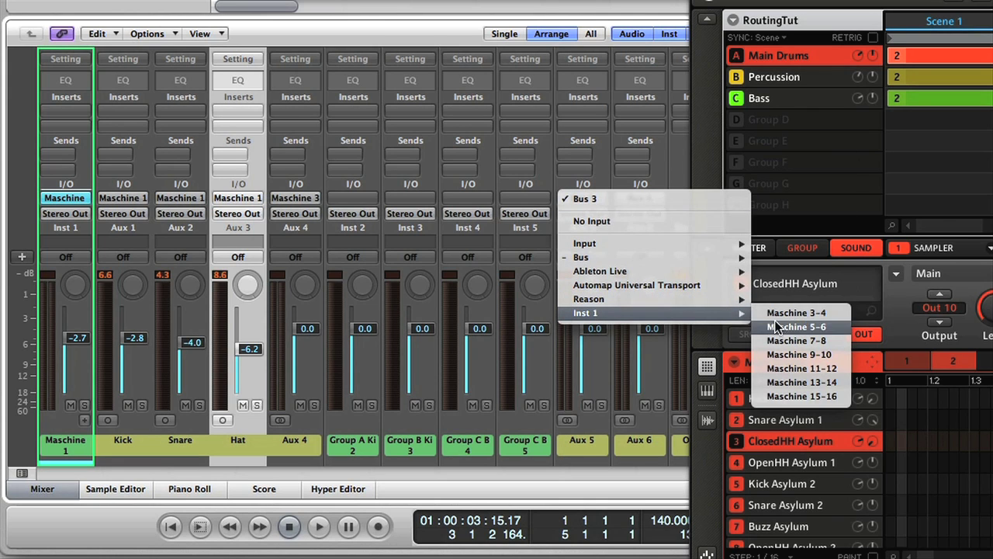
{"action": "left_click", "coordinate": [776, 327]}
{"action": "left_click", "coordinate": [639, 198]}
{"action": "mouse_move", "coordinate": [642, 313]}
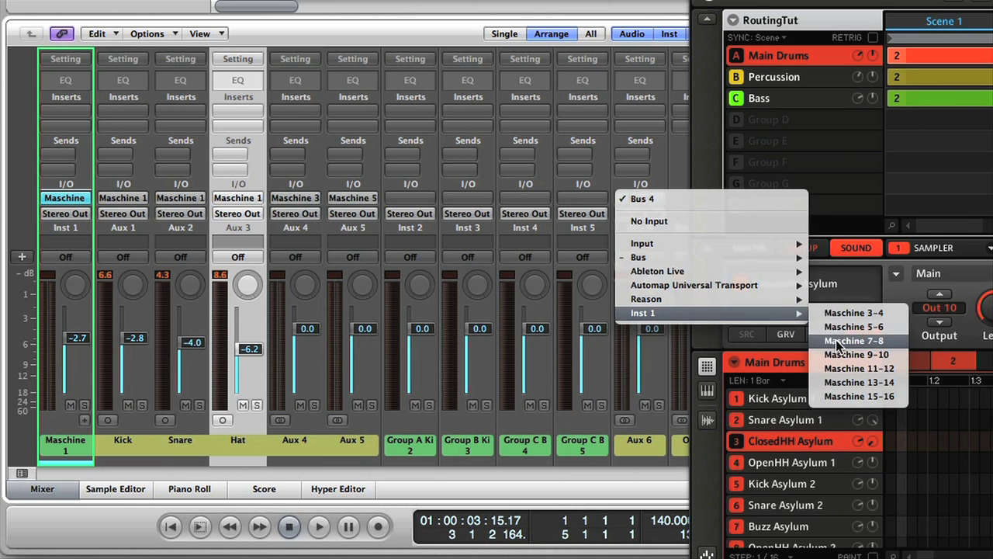
{"action": "left_click", "coordinate": [841, 341]}
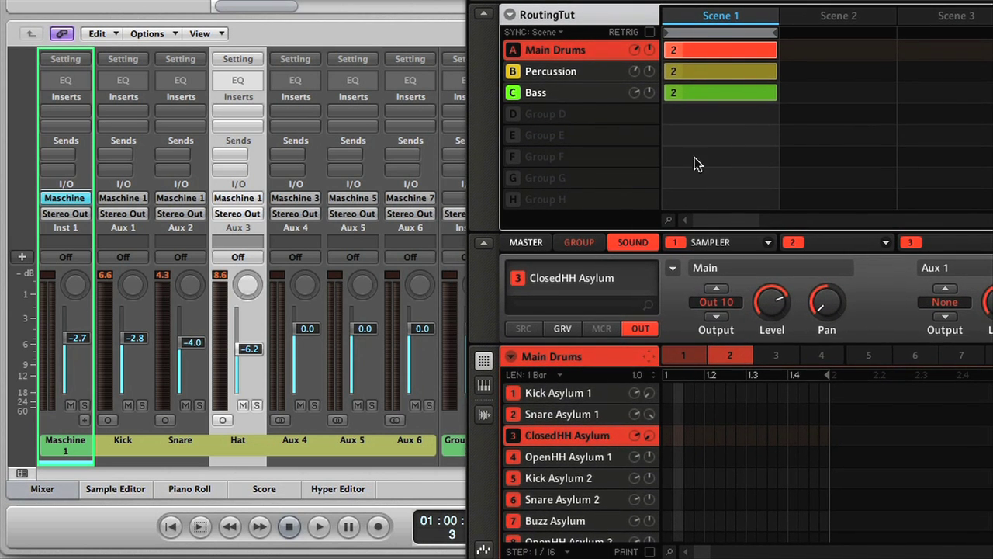
Step: Route the Percussion group's output to Out 2
{"action": "left_click", "coordinate": [557, 72]}
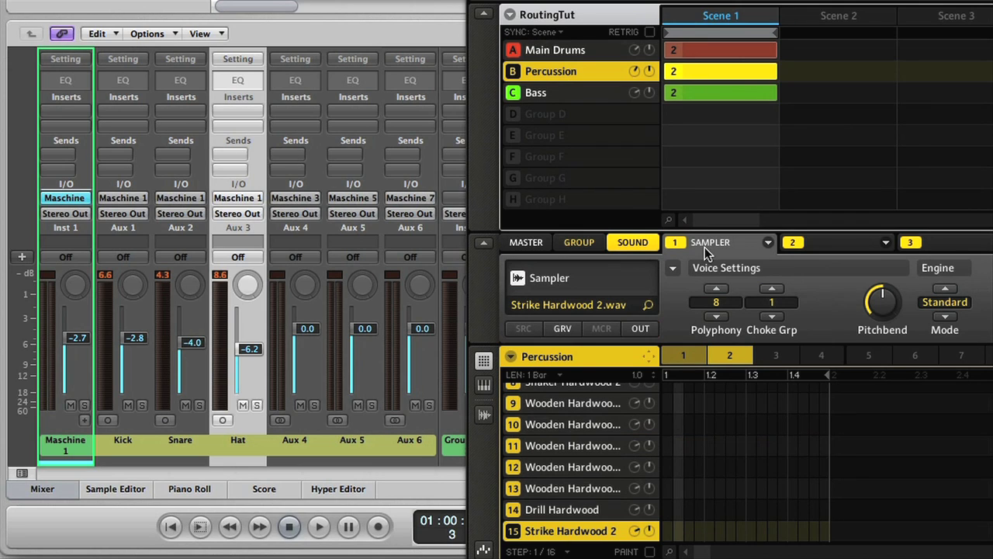
{"action": "left_click", "coordinate": [581, 242]}
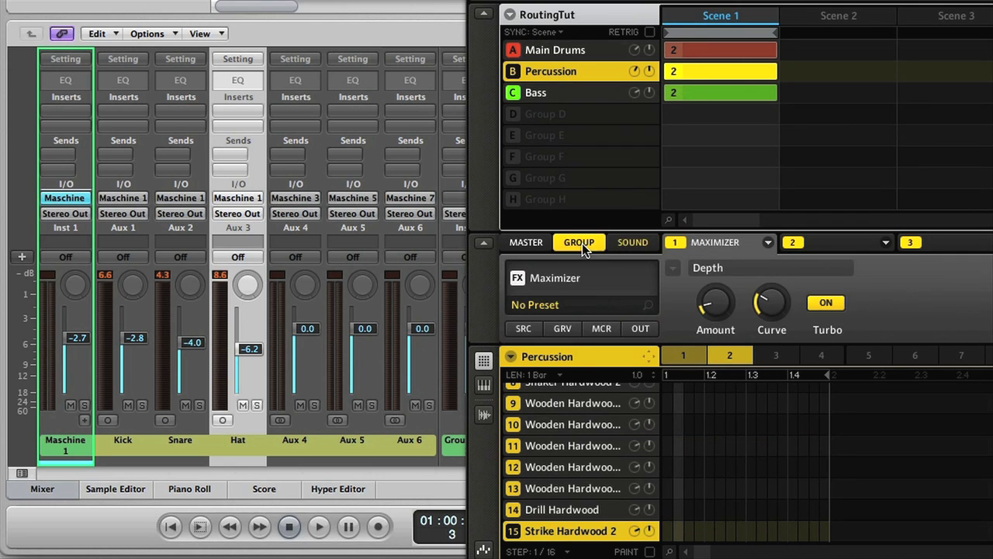
{"action": "left_click", "coordinate": [643, 330]}
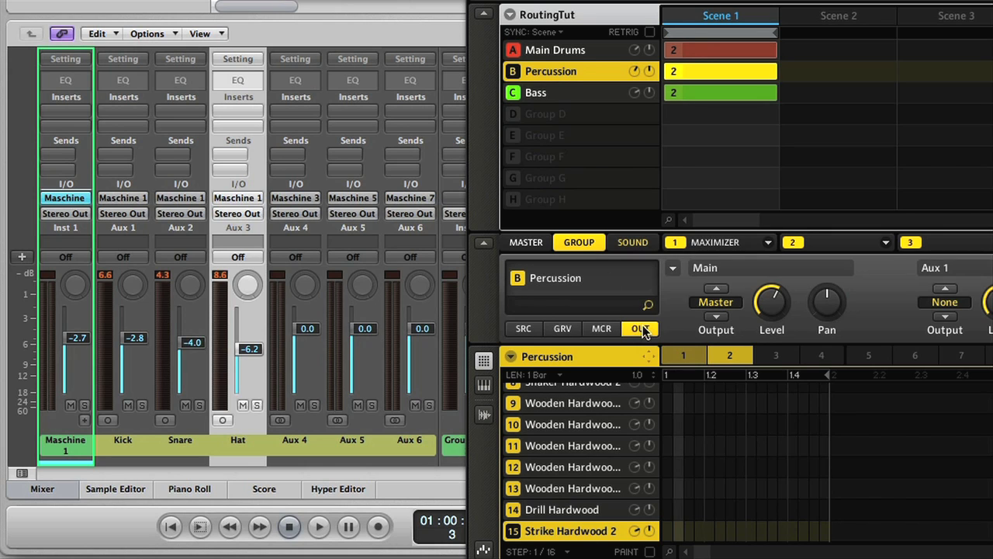
{"action": "left_click", "coordinate": [727, 306]}
{"action": "left_click", "coordinate": [776, 65]}
Step: Route the Bass sounds Havoc to Out 3 and LFOed to Out 4
{"action": "left_click", "coordinate": [543, 92]}
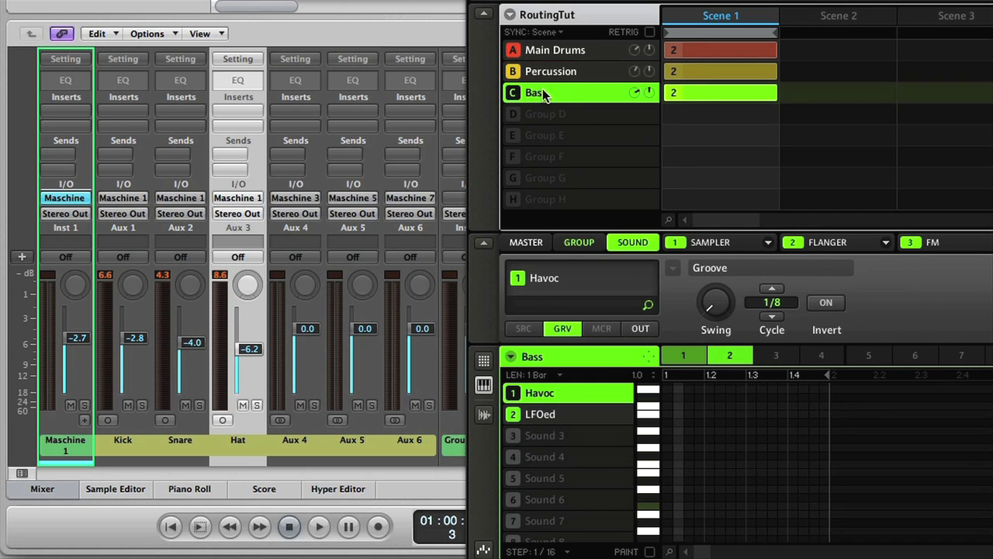
{"action": "left_click", "coordinate": [640, 329]}
{"action": "left_click", "coordinate": [713, 302]}
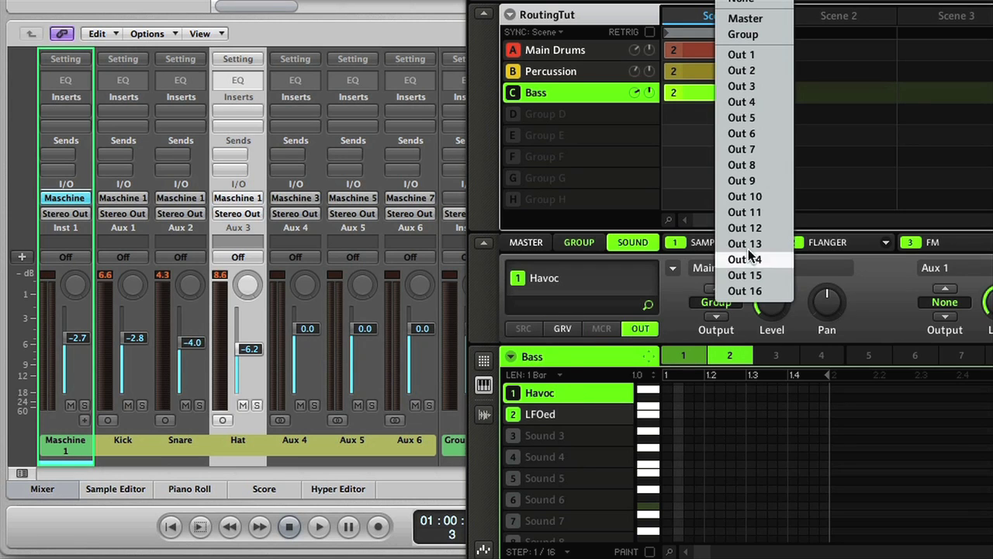
{"action": "left_click", "coordinate": [751, 87]}
{"action": "left_click", "coordinate": [572, 415]}
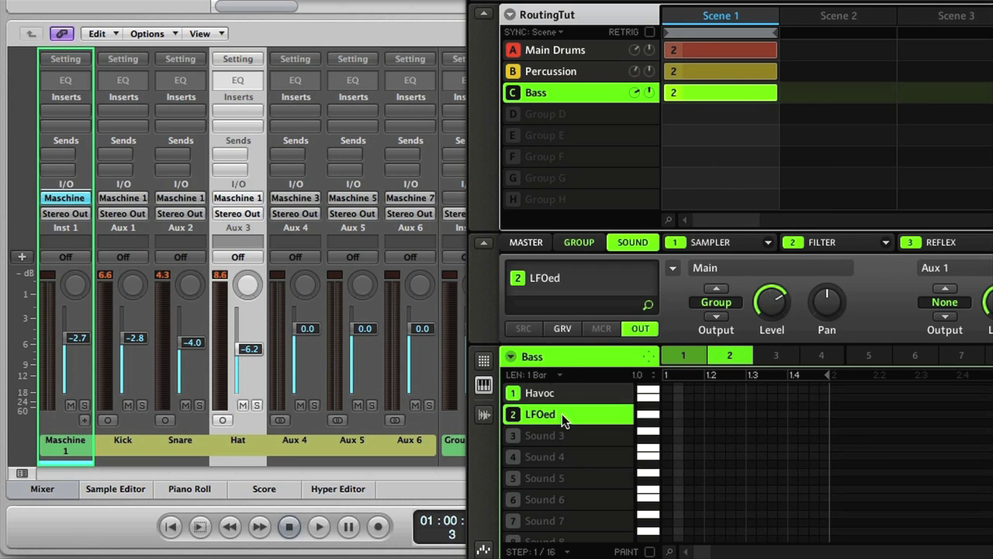
{"action": "left_click", "coordinate": [723, 303]}
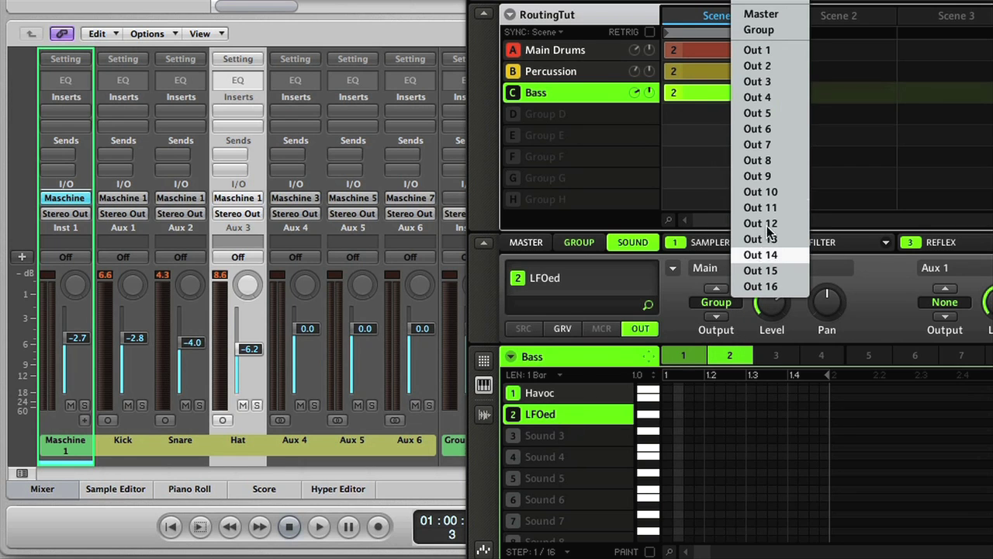
{"action": "left_click", "coordinate": [768, 96]}
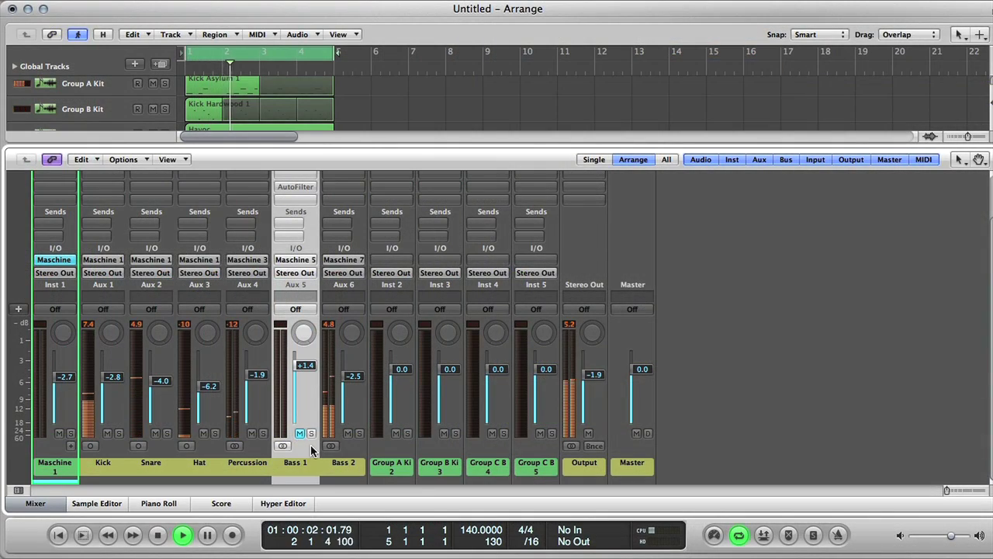
Step: Solo Bass 1 and set its AutoFilter LFO rate to 1/4t
{"action": "left_click", "coordinate": [311, 432]}
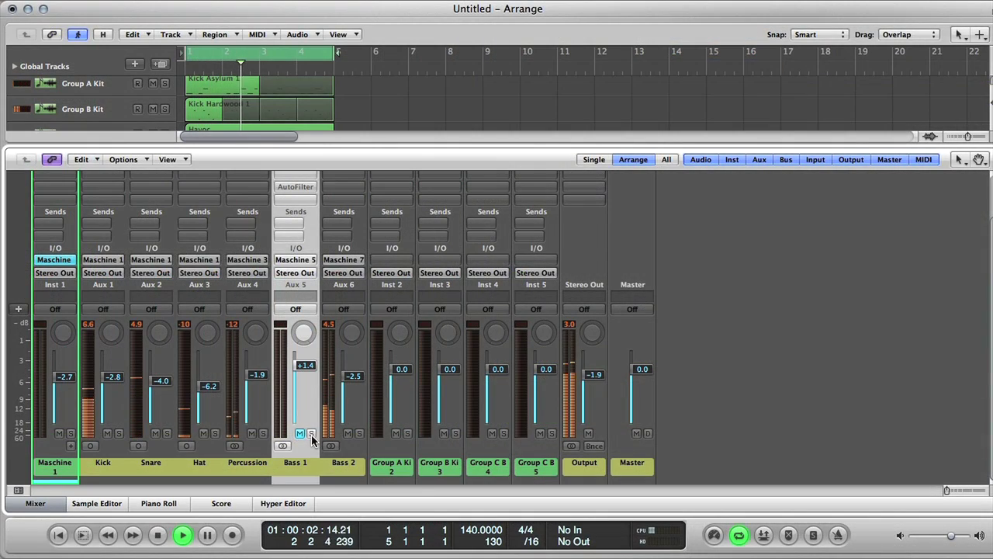
{"action": "left_click", "coordinate": [291, 191]}
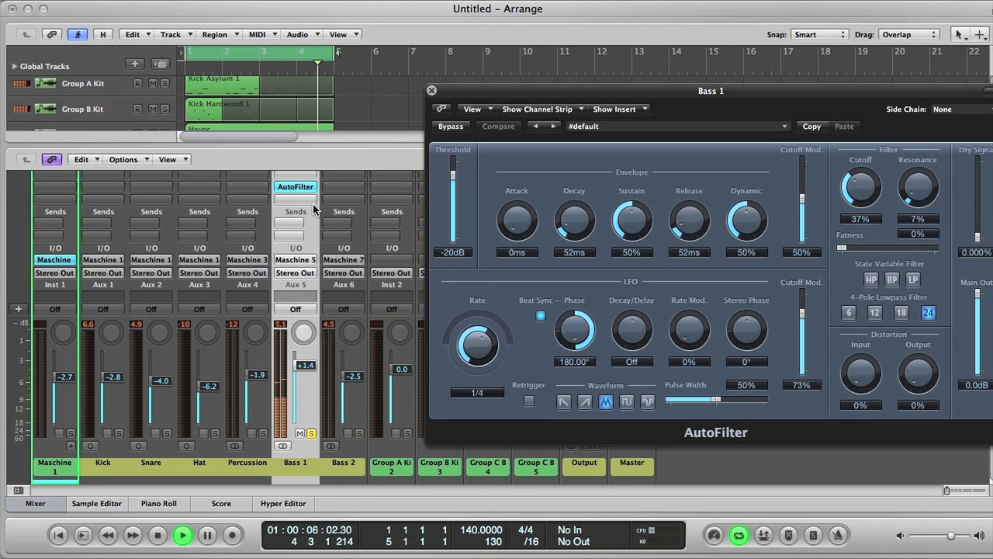
{"action": "mouse_move", "coordinate": [491, 352]}
{"action": "left_mouse_down"}
{"action": "mouse_move", "coordinate": [473, 330]}
{"action": "mouse_move", "coordinate": [483, 369]}
{"action": "mouse_move", "coordinate": [472, 356]}
{"action": "left_mouse_up"}
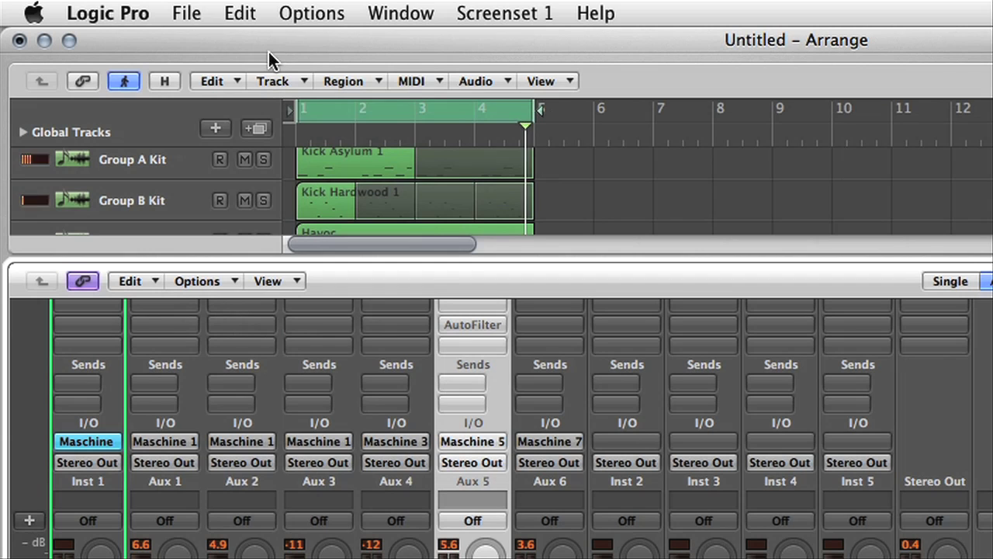
Step: Bring up the File menu's save commands for the project
{"action": "left_click", "coordinate": [194, 14]}
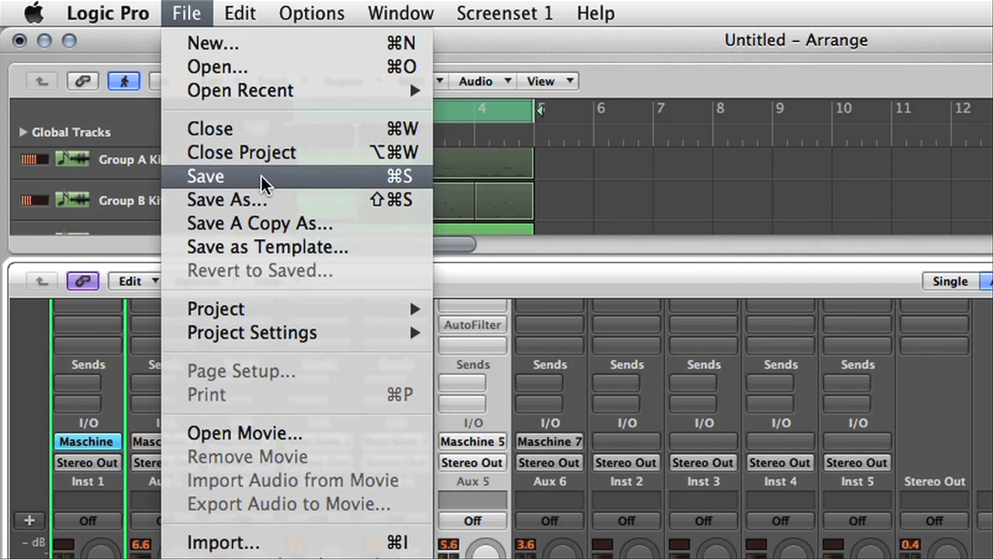